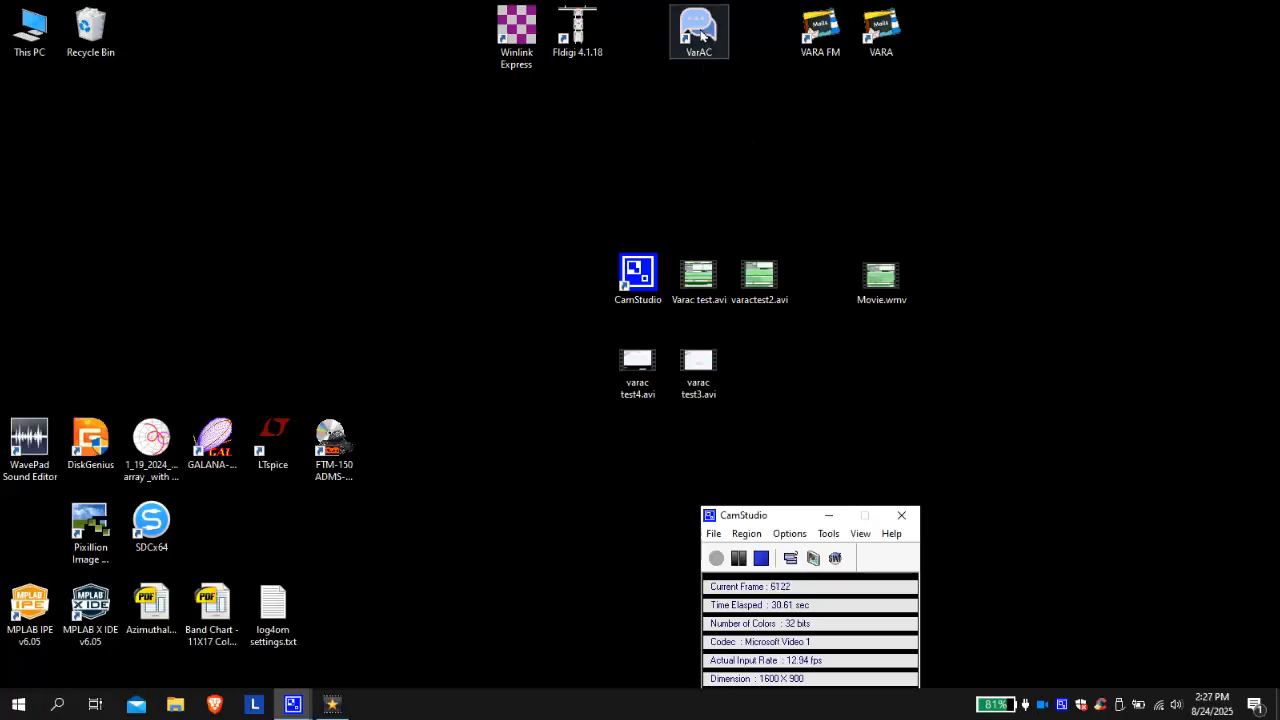
- Launch VarAC from its desktop shortcut for the 2m session
{"action": "left_click", "coordinate": [699, 32]}
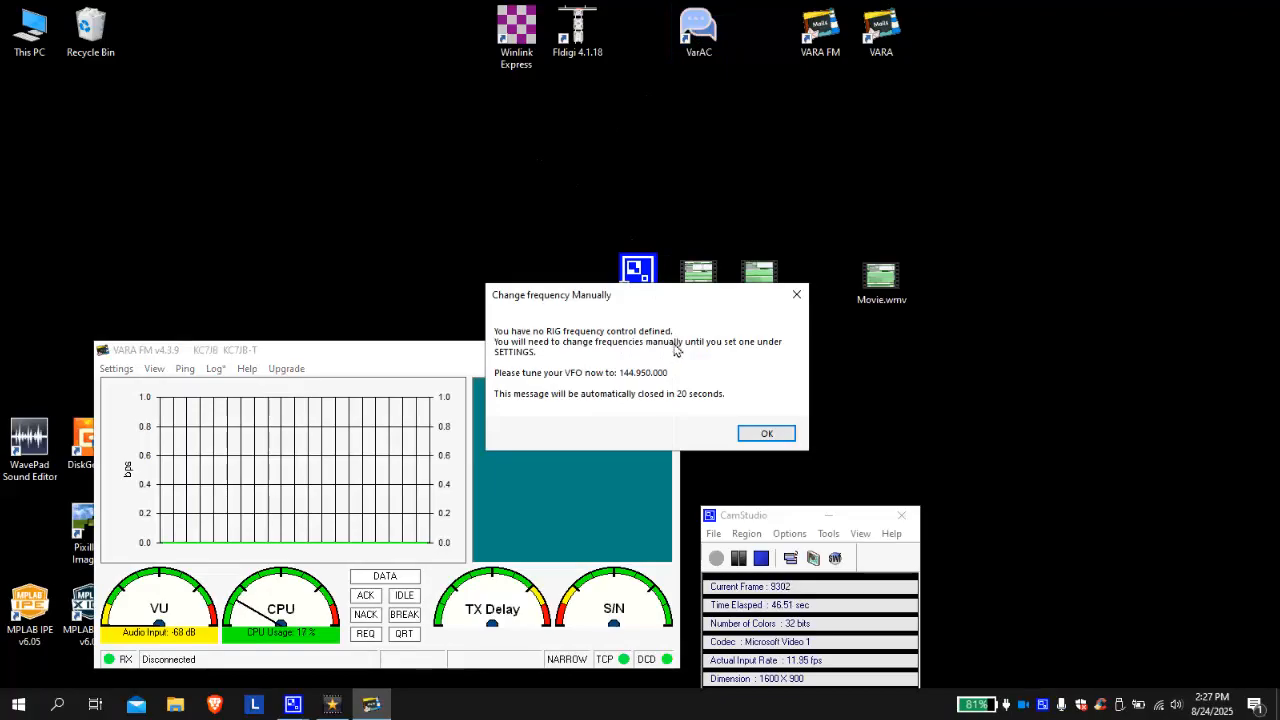
- Acknowledge the notice to manually tune the VFO to 144.950 MHz
{"action": "left_click", "coordinate": [768, 434]}
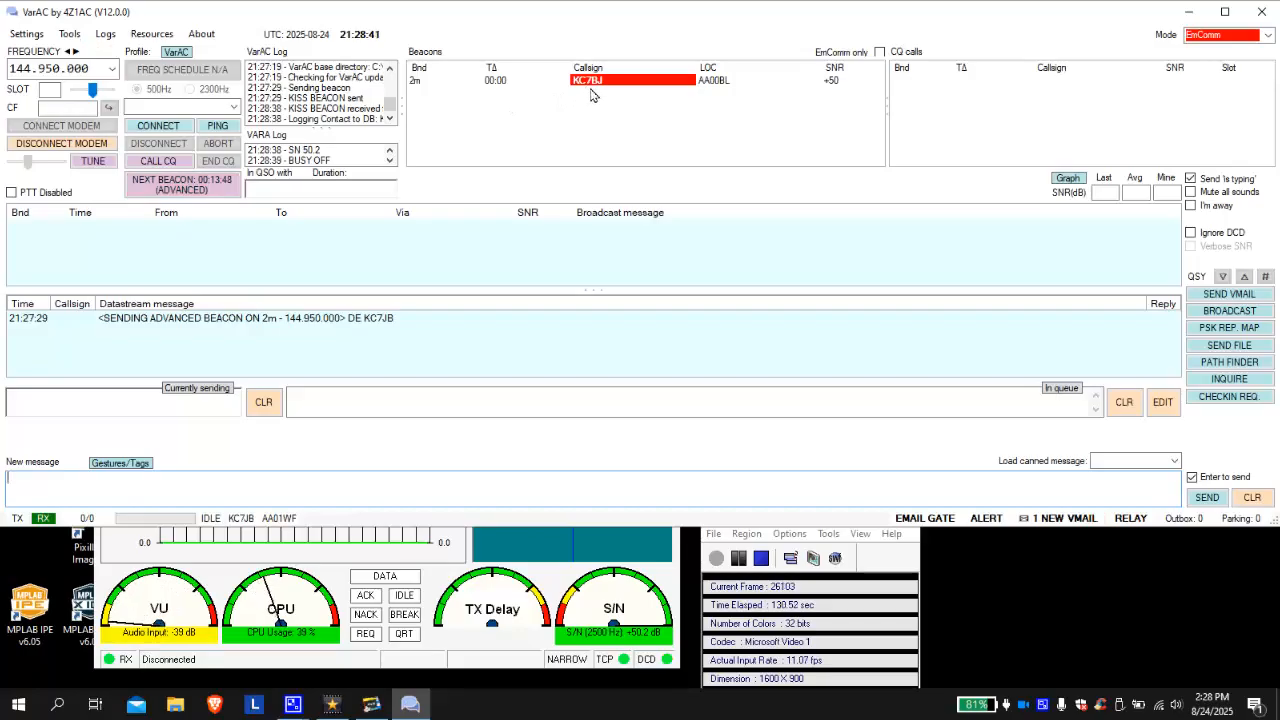
{"action": "mouse_move", "coordinate": [604, 88]}
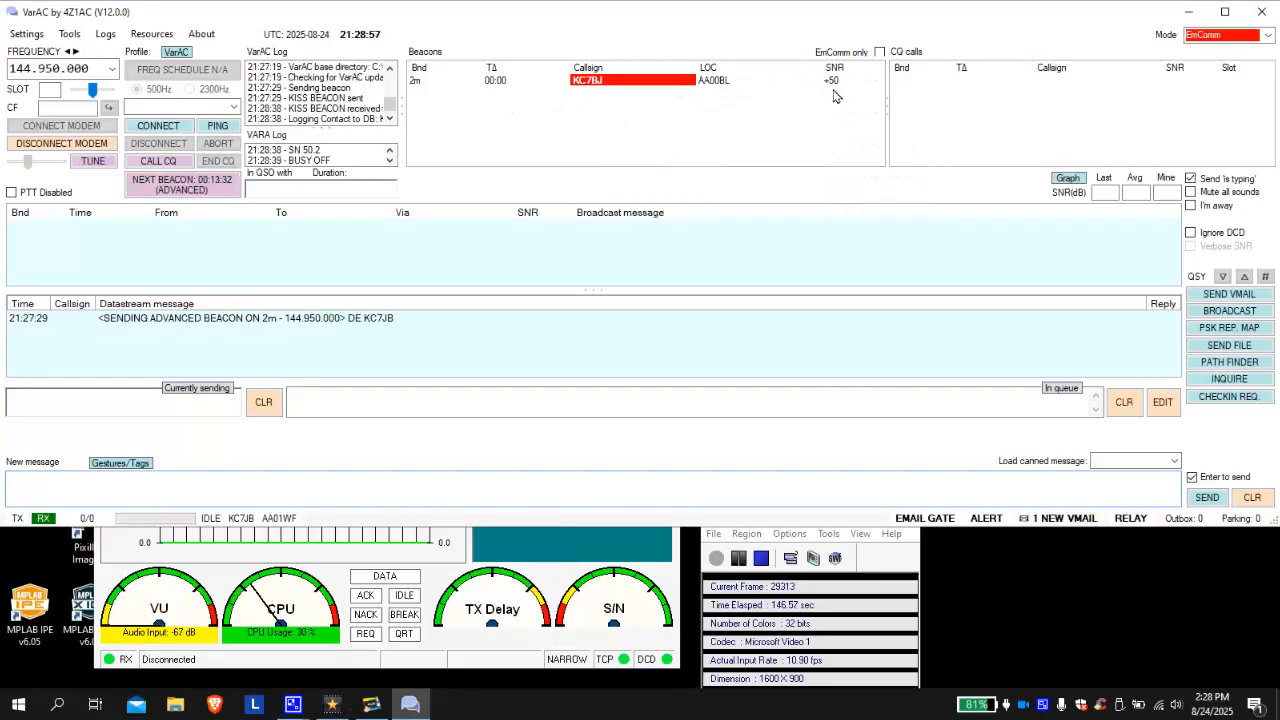
{"action": "mouse_move", "coordinate": [838, 88]}
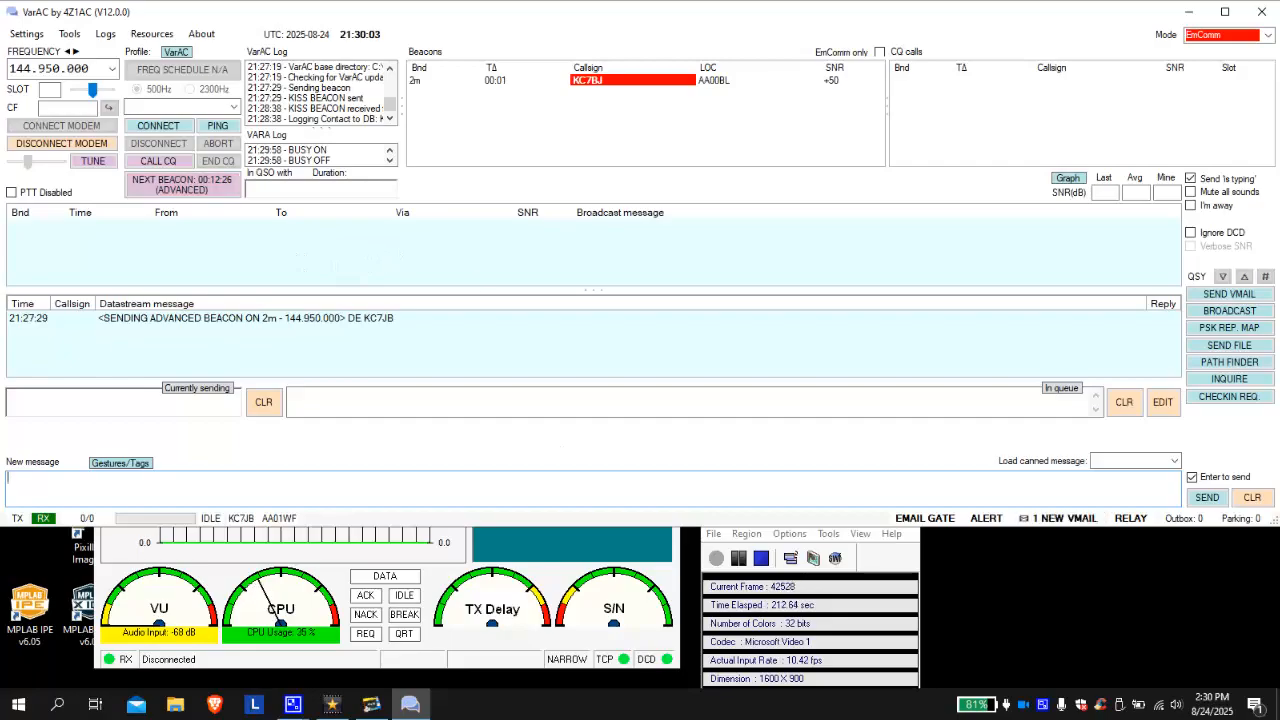
- Monitor the channel until the Whatcom Unified Tuesday morning net announcement arrives
{"action": "left_click", "coordinate": [761, 558]}
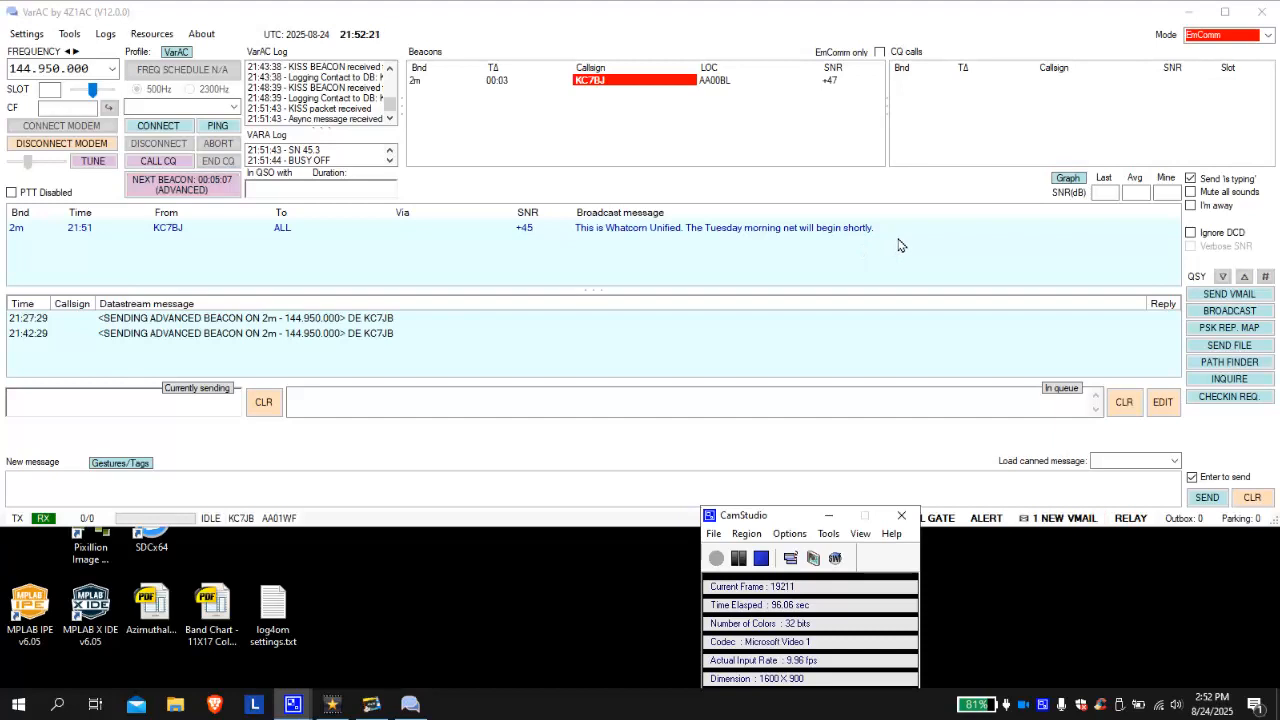
- Start a broadcast to ALL with the text 'i 5 IS CLOSED AT SLATER RO'
{"action": "left_click", "coordinate": [1232, 314]}
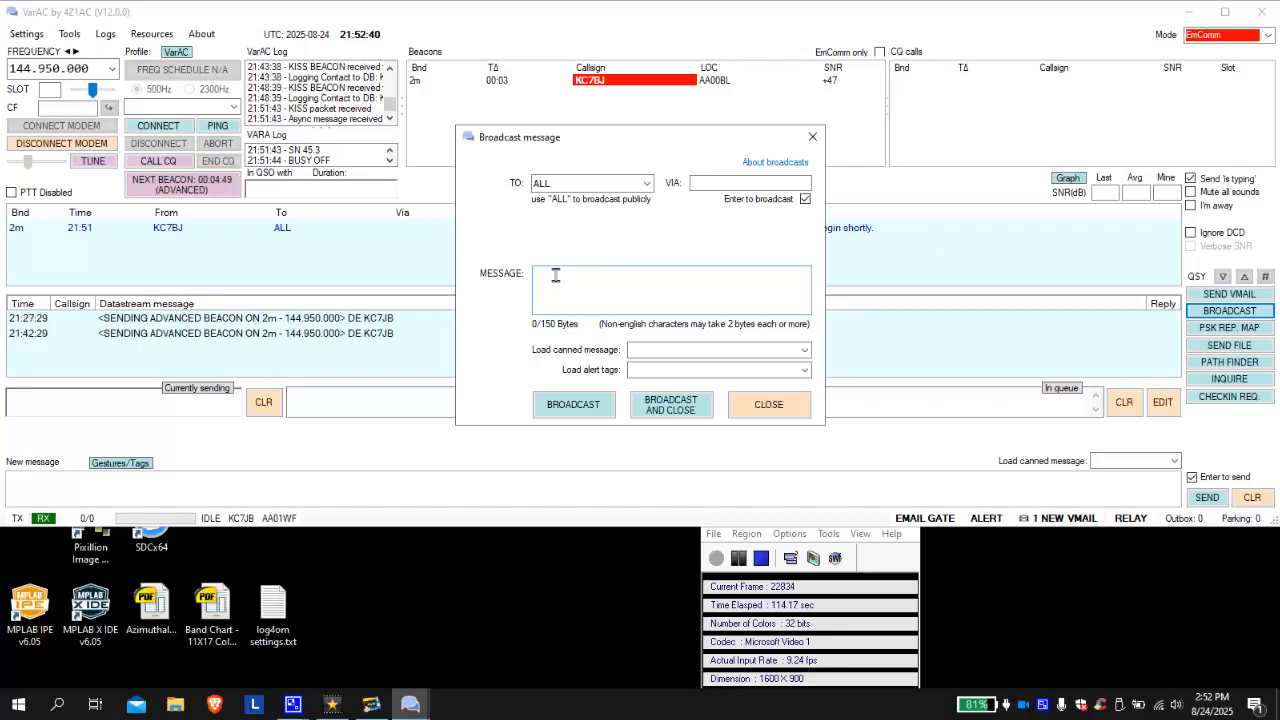
{"action": "type", "text": "i-"}
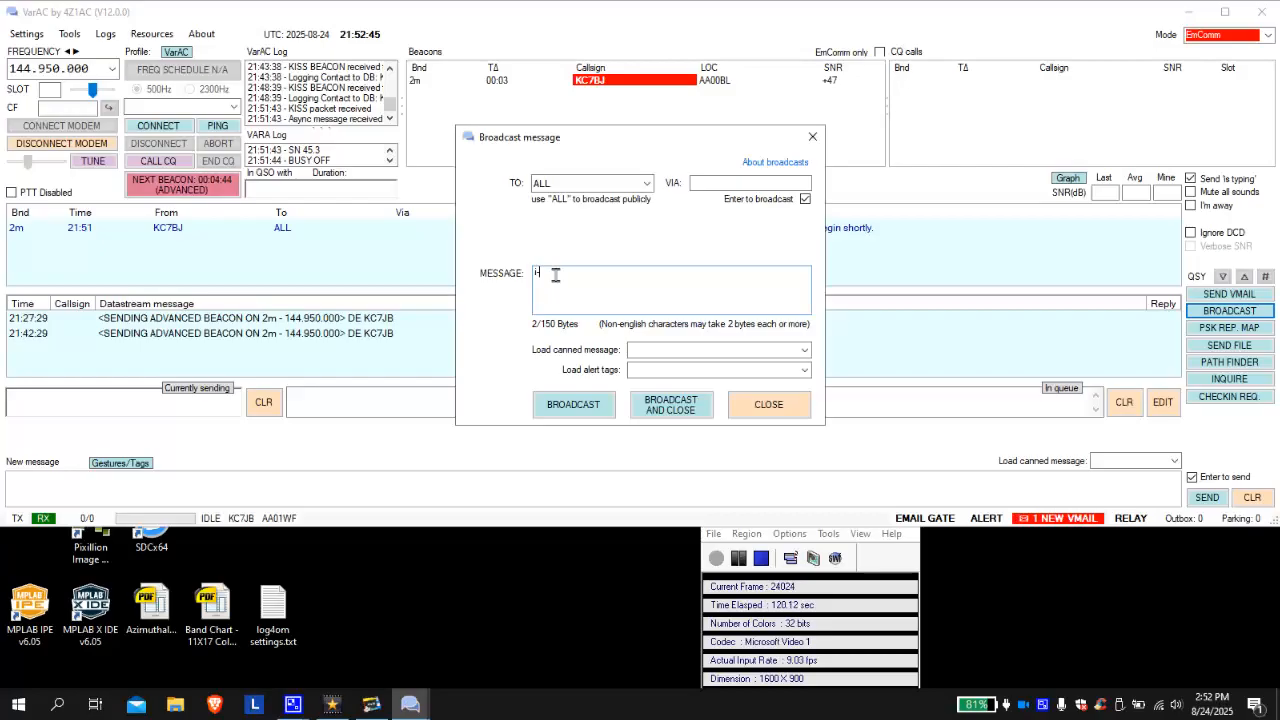
{"action": "type", "text": " 5 IS CLOSED AT "}
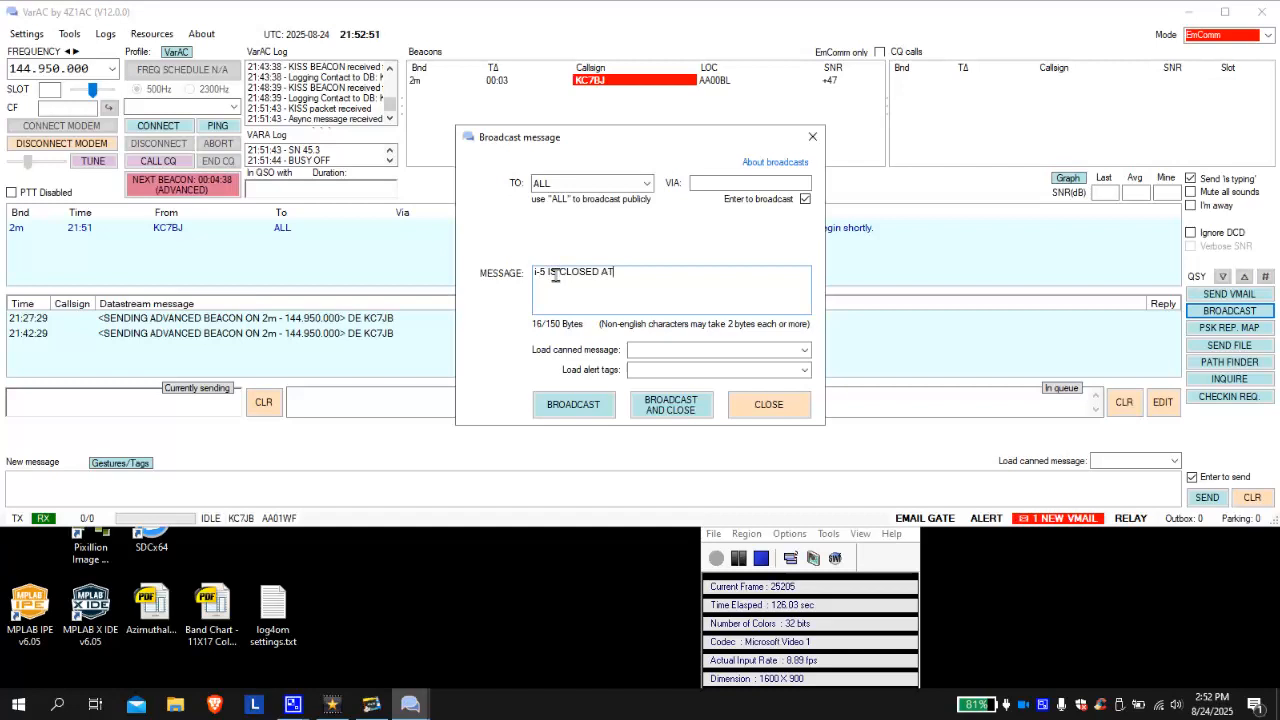
{"action": "type", "text": "SLATER ROAD"}
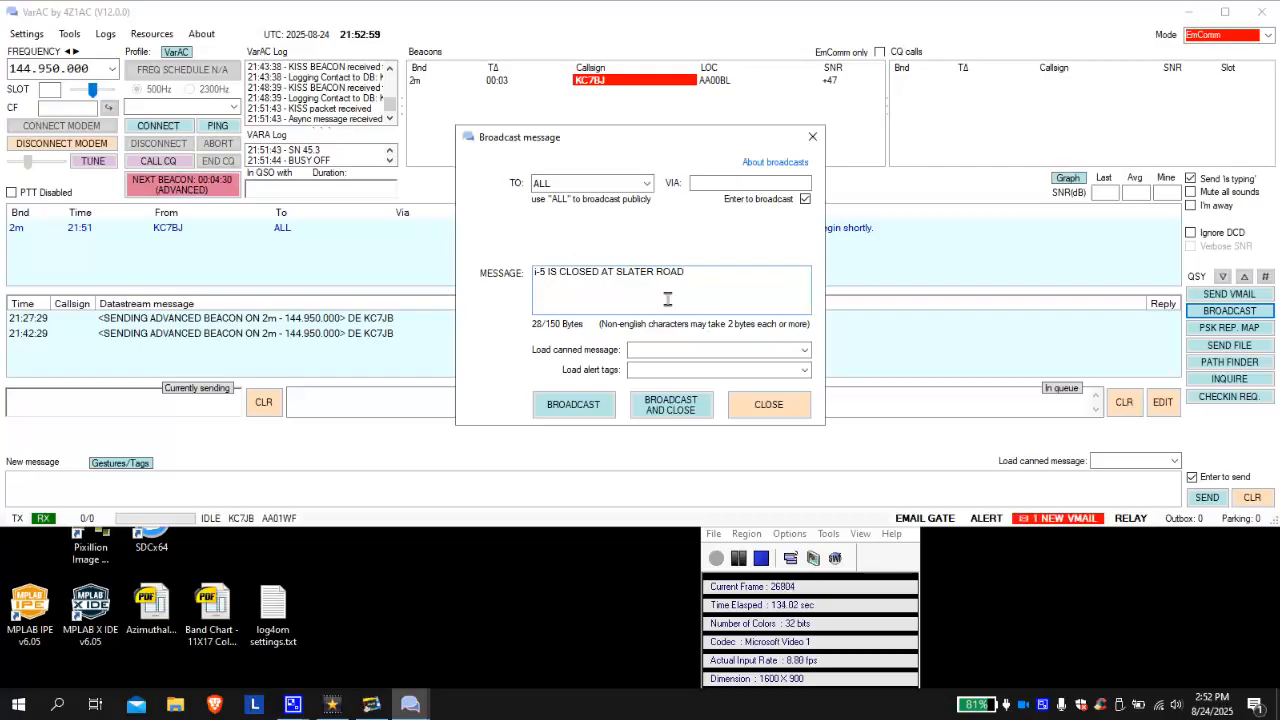
- Transmit the i-5 road-closure broadcast and close the broadcast composer
{"action": "left_click", "coordinate": [671, 407]}
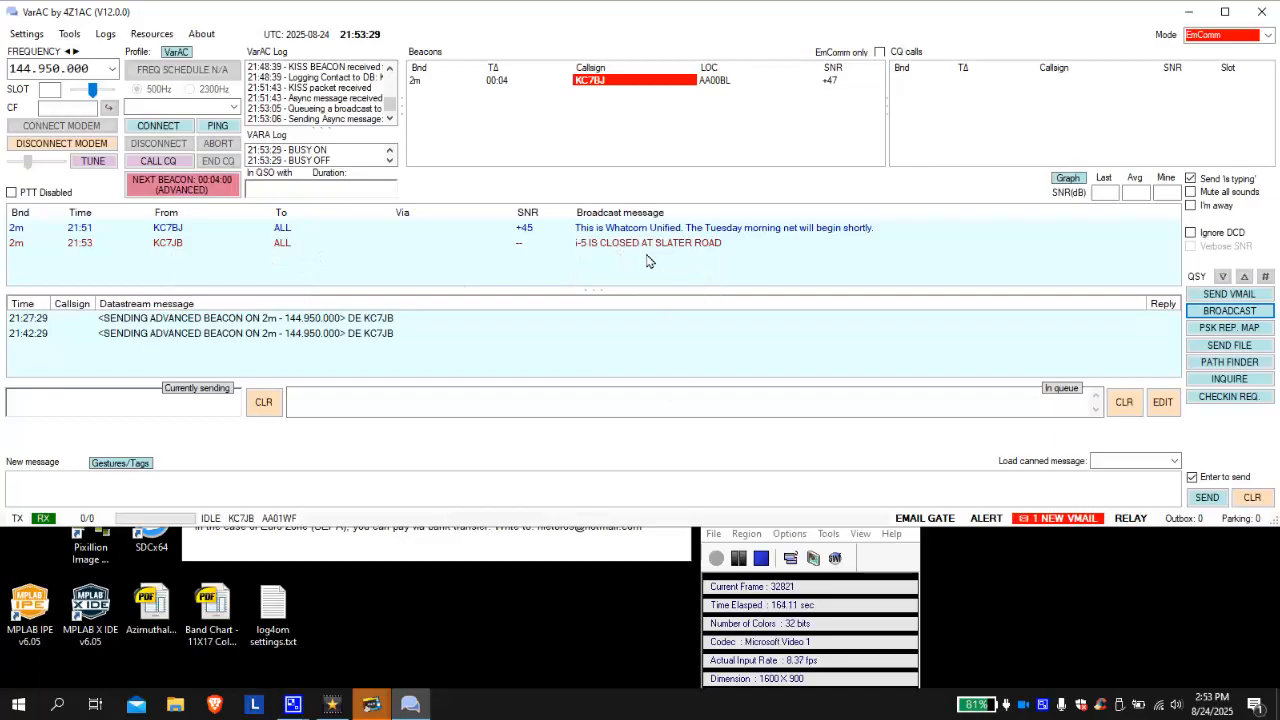
{"action": "mouse_move", "coordinate": [657, 256]}
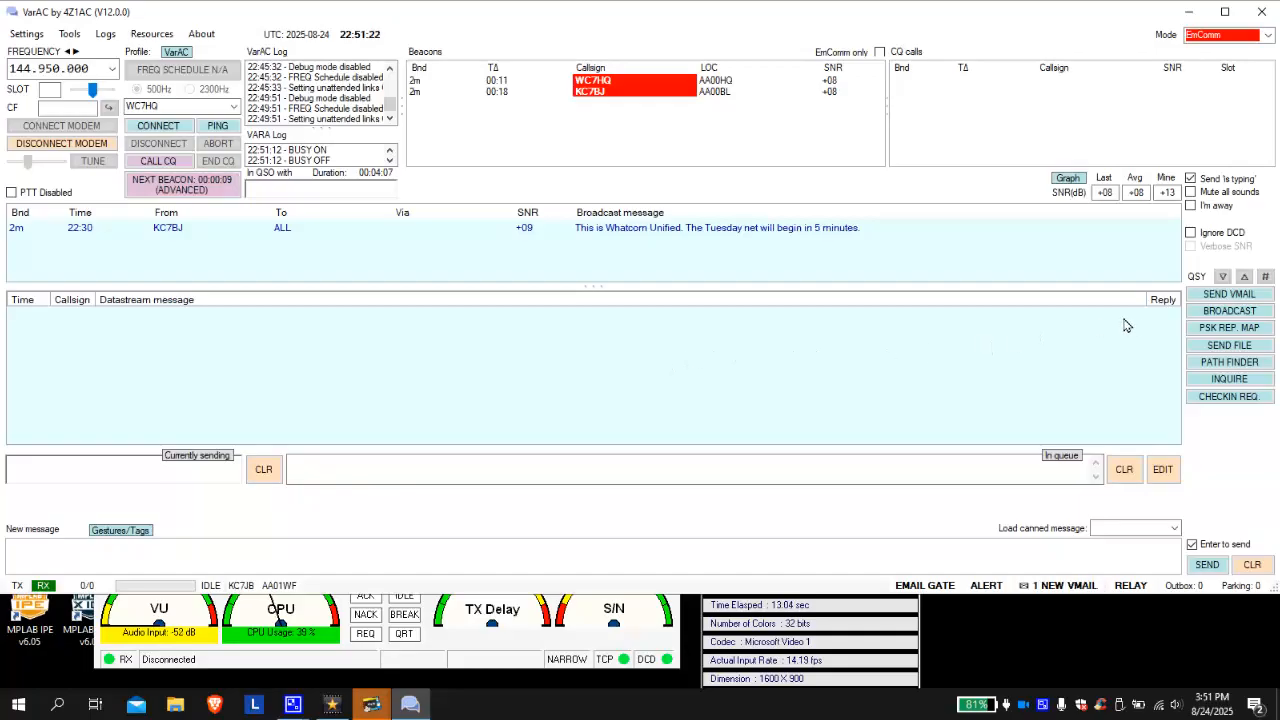
{"action": "left_click", "coordinate": [1211, 296]}
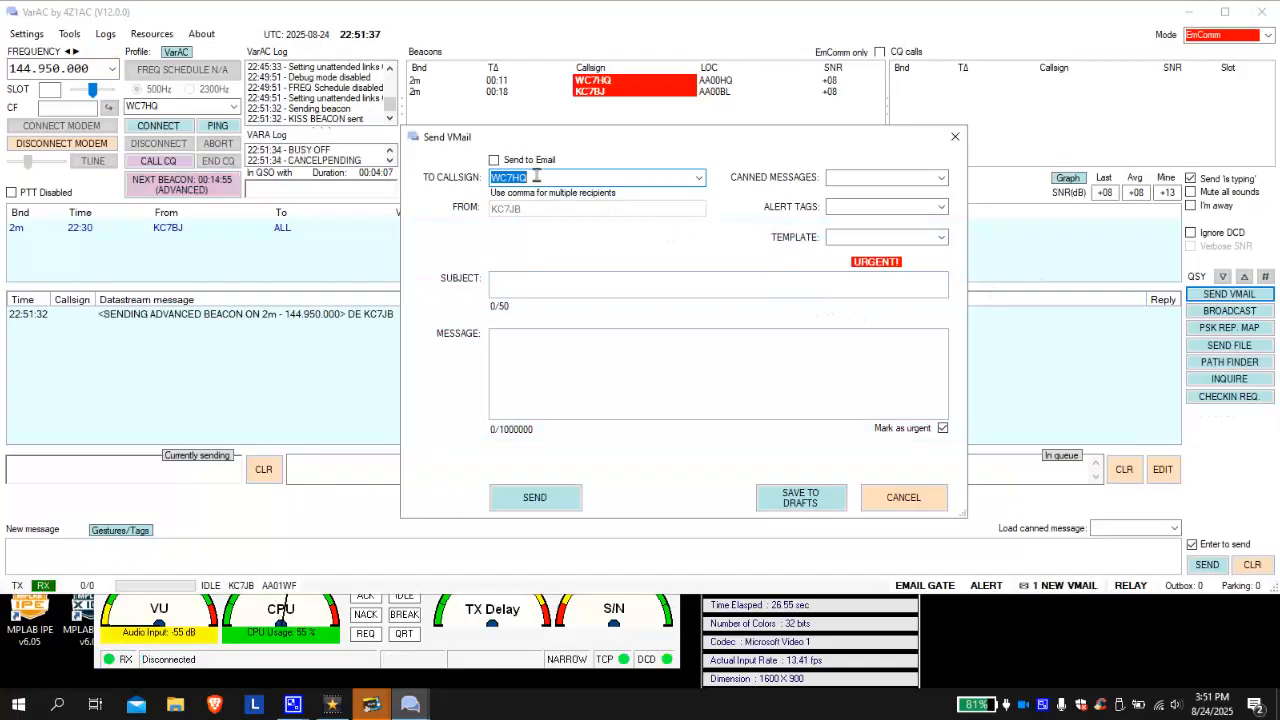
{"action": "left_click", "coordinate": [698, 178]}
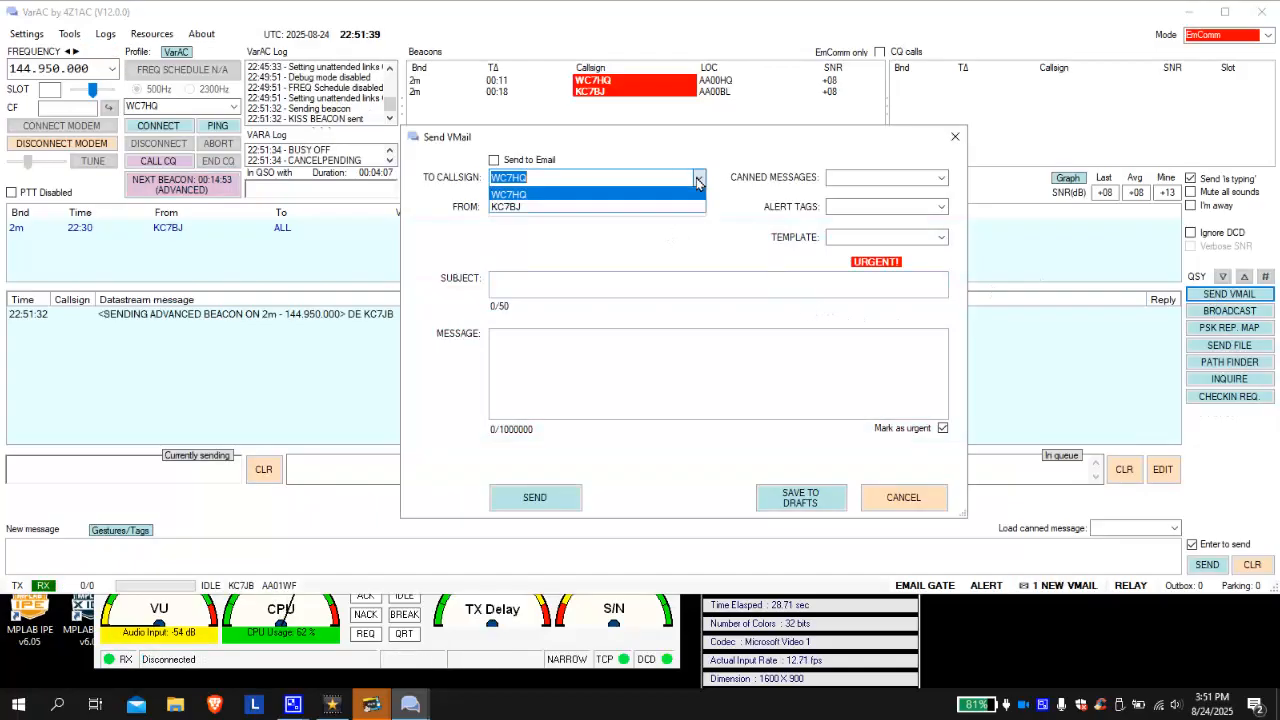
{"action": "left_click", "coordinate": [546, 194]}
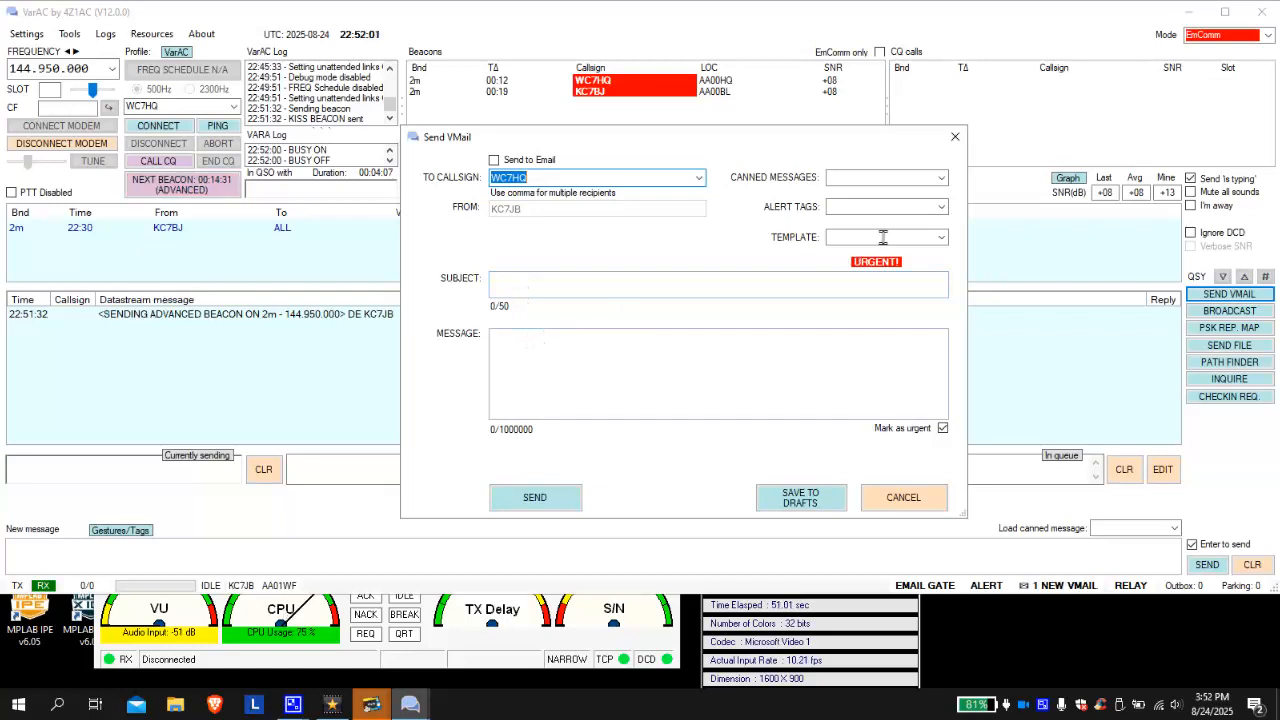
- Apply the ICS-213 General Message template and append 'Tuesday Morning' to the subject
{"action": "left_click", "coordinate": [942, 238]}
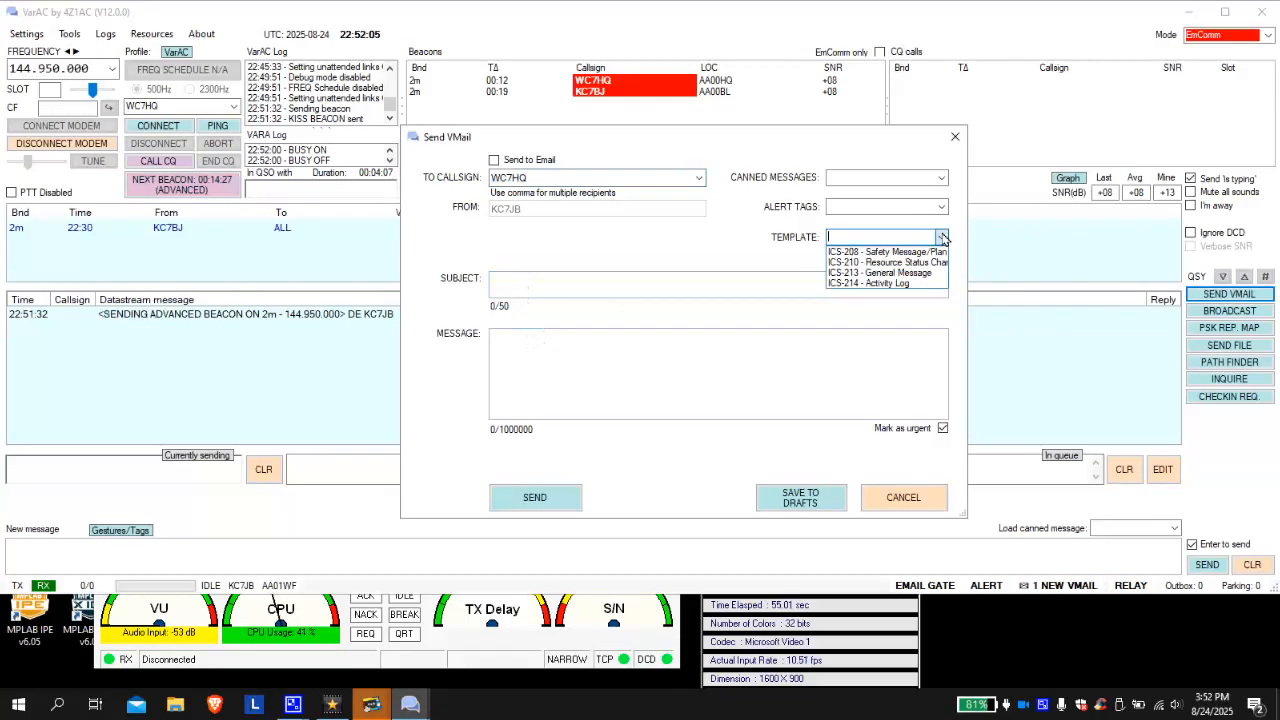
{"action": "left_click", "coordinate": [882, 274]}
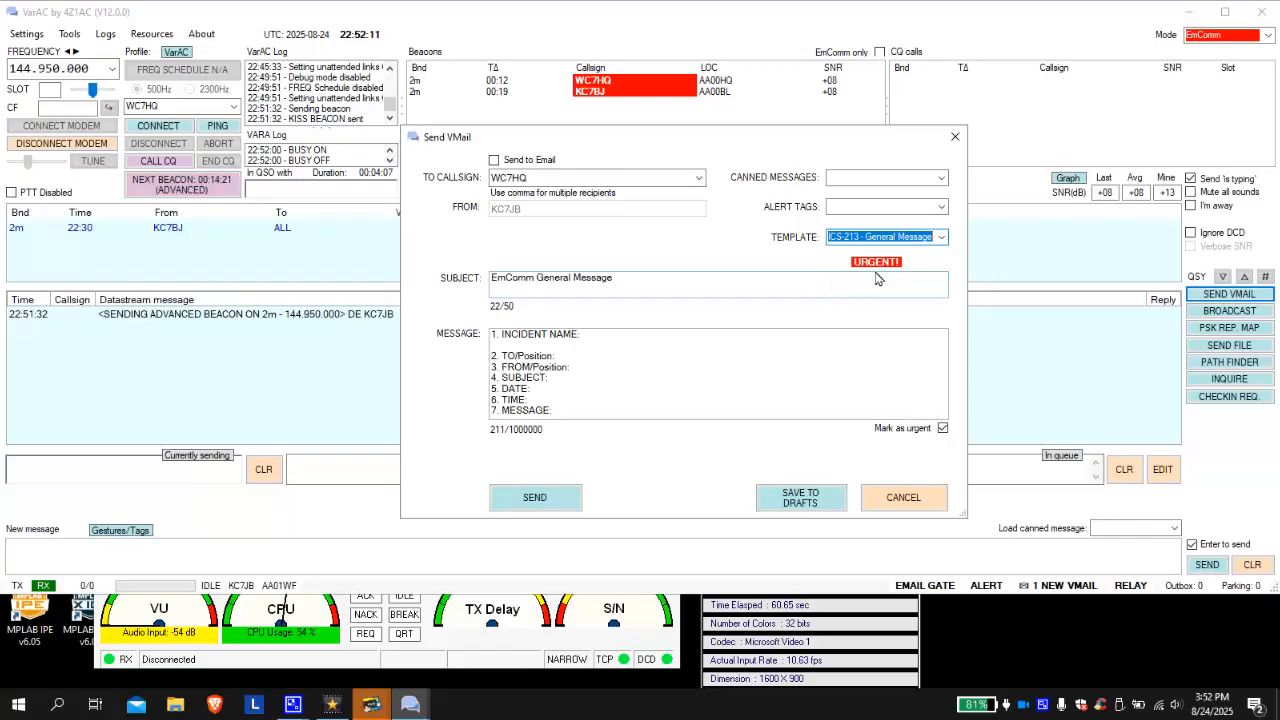
{"action": "left_click", "coordinate": [632, 278]}
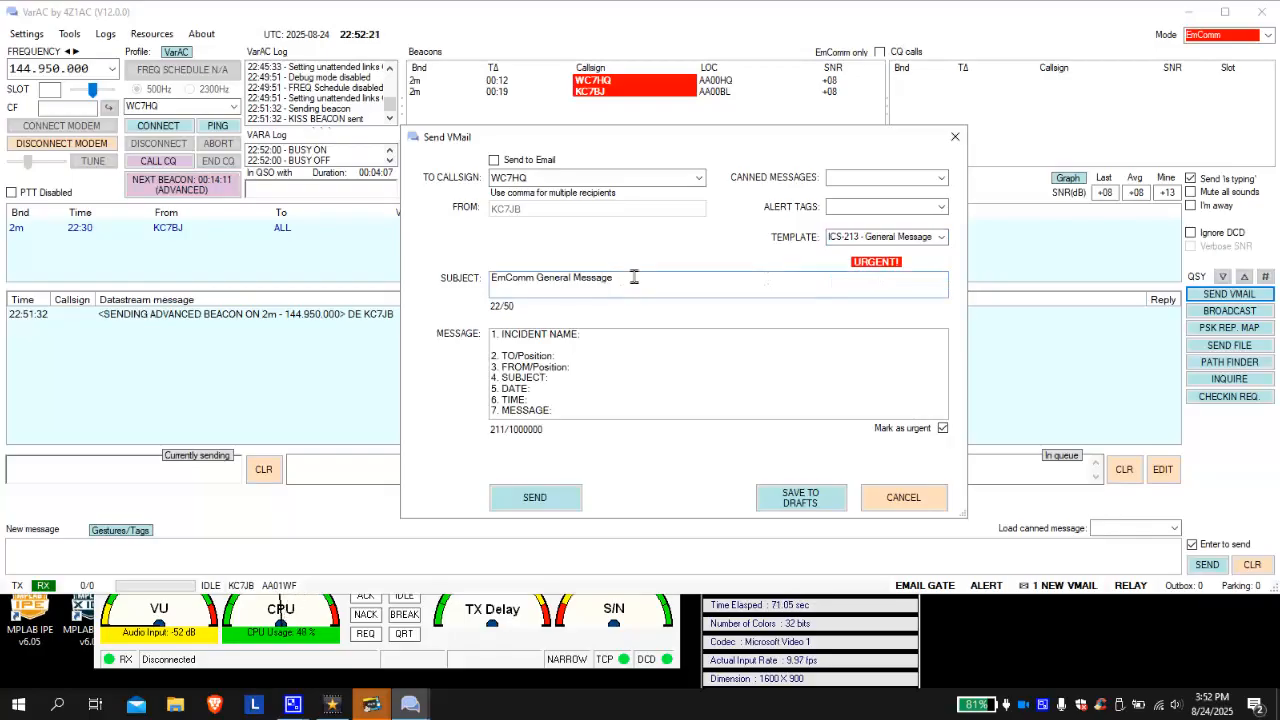
{"action": "type", "text": "Tuesday "}
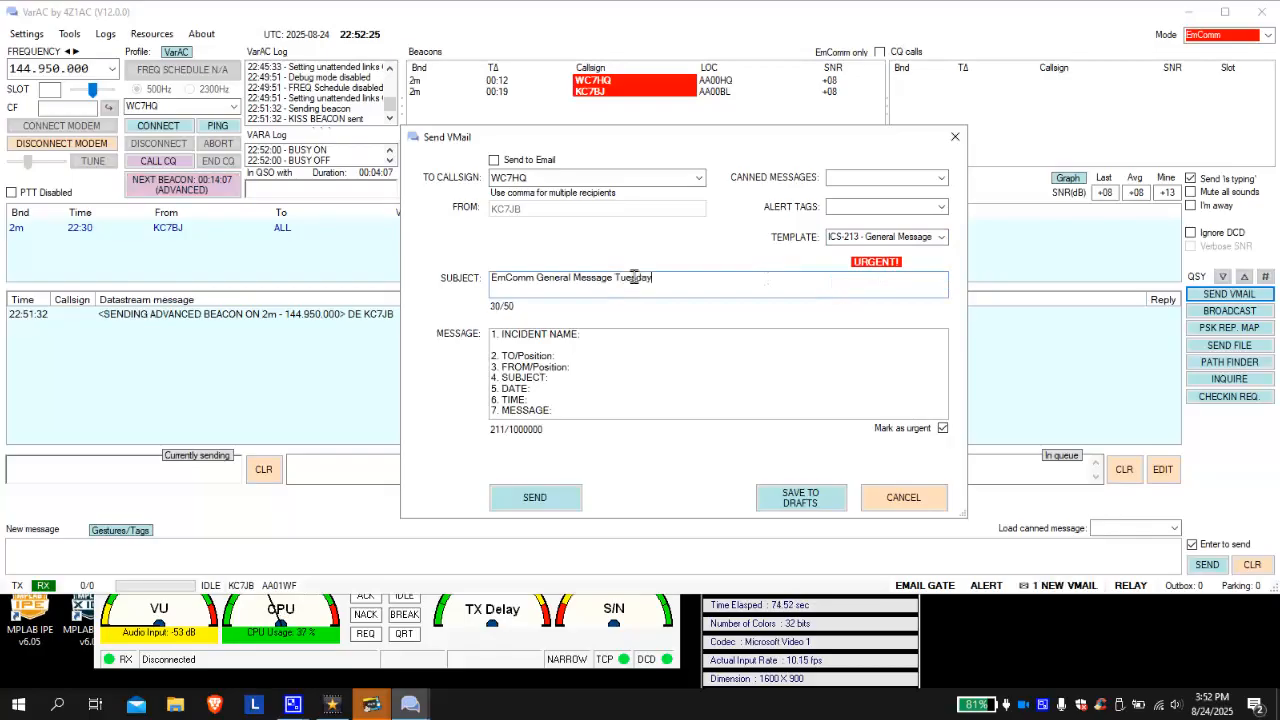
{"action": "type", "text": "Morning"}
{"action": "left_click", "coordinate": [606, 333]}
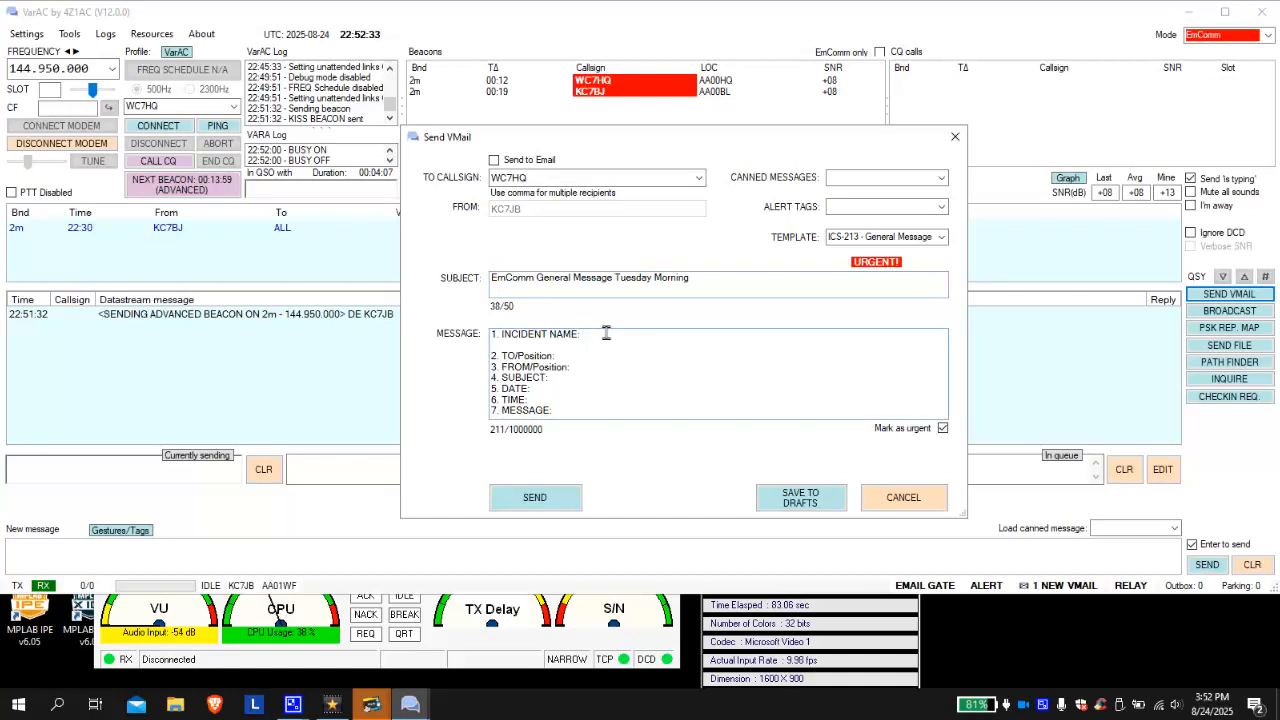
- Fill in incident 'EMCOMM Net', the recipient and sender names, and subject 'Urgent need'
{"action": "type", "text": "EMCOMM Ne"}
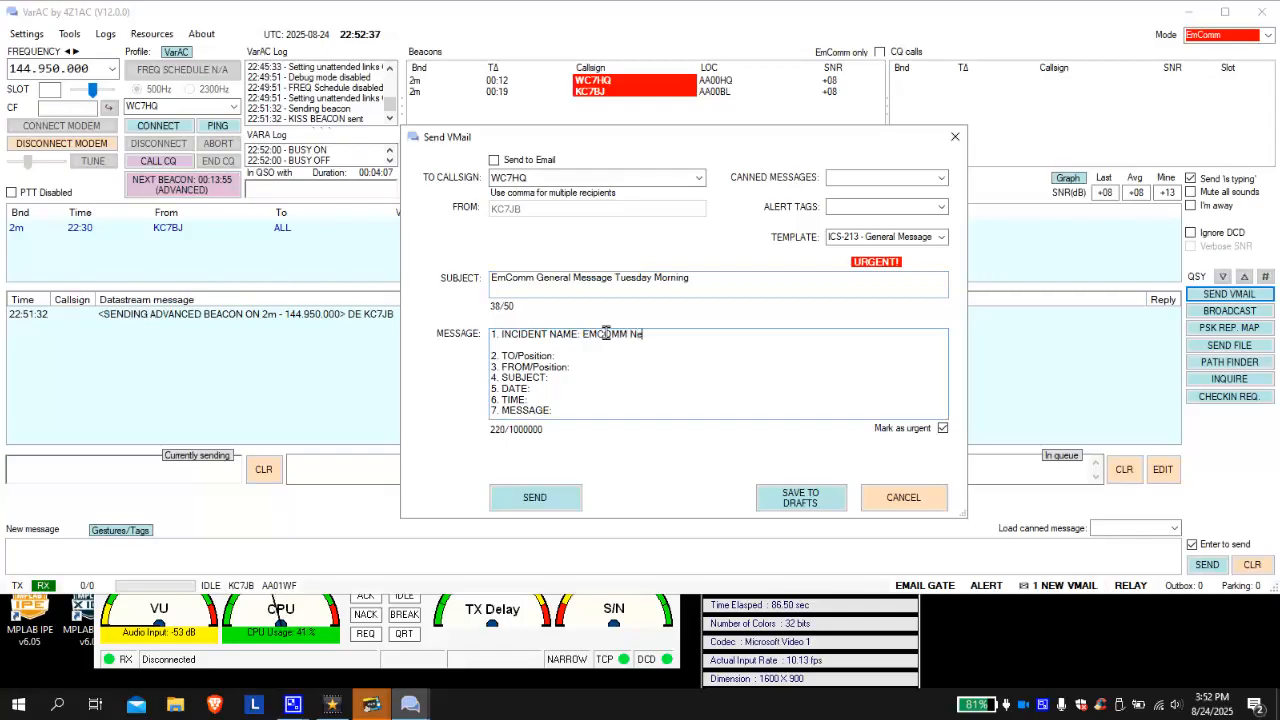
{"action": "type", "text": "t"}
{"action": "left_click", "coordinate": [572, 356]}
{"action": "type", "text": "WC"}
{"action": "key", "text": "BackSpace"}
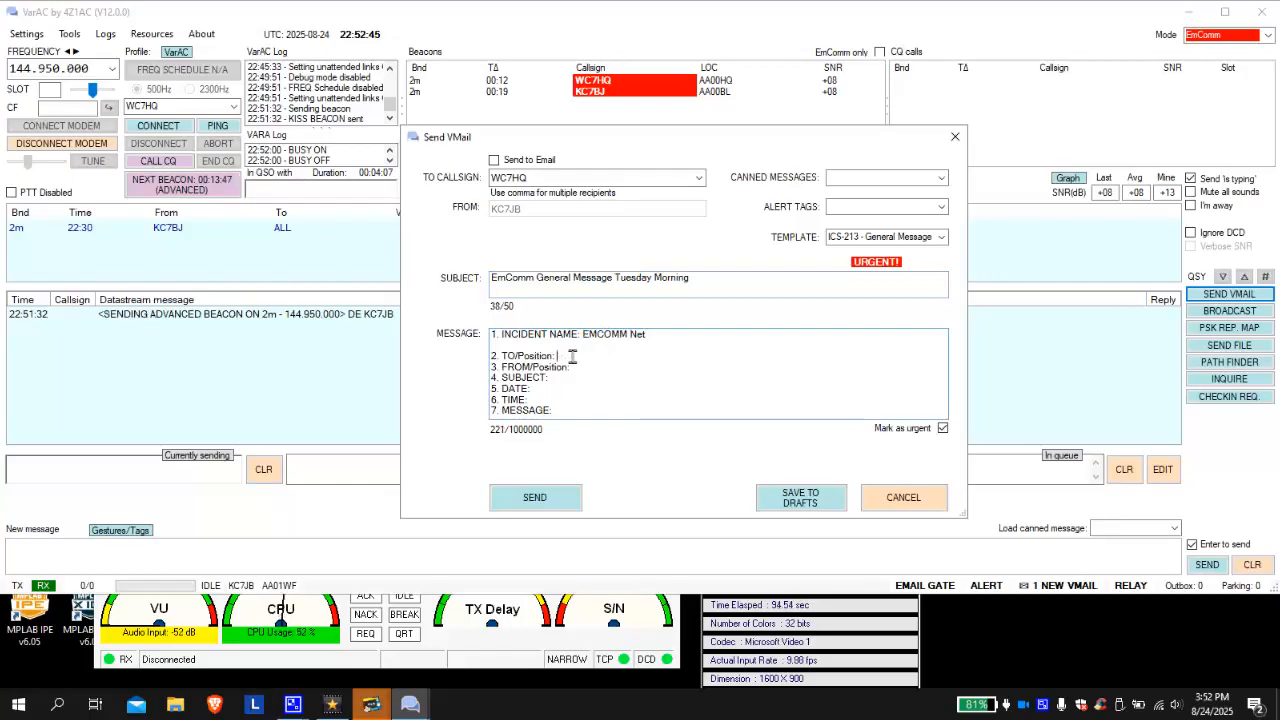
{"action": "left_click", "coordinate": [585, 368]}
{"action": "type", "text": "Jim"}
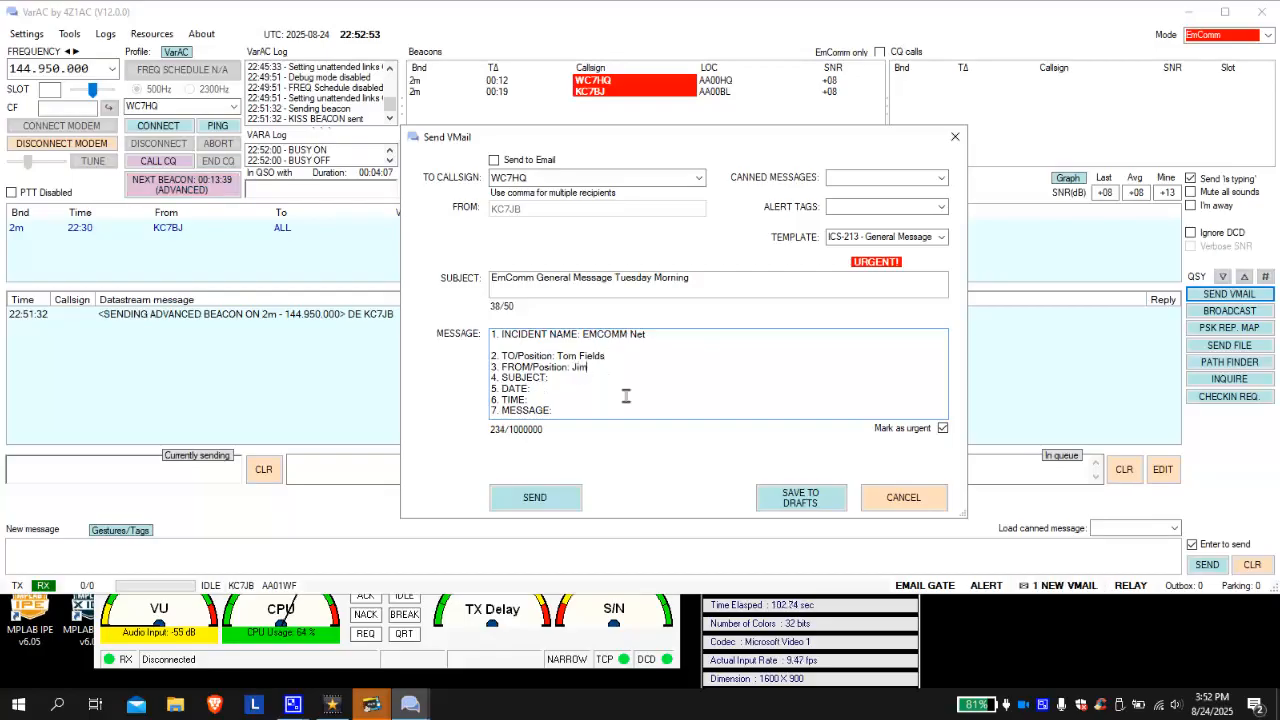
{"action": "type", "text": " B"}
{"action": "left_click", "coordinate": [555, 377]}
{"action": "type", "text": "Urgent need"}
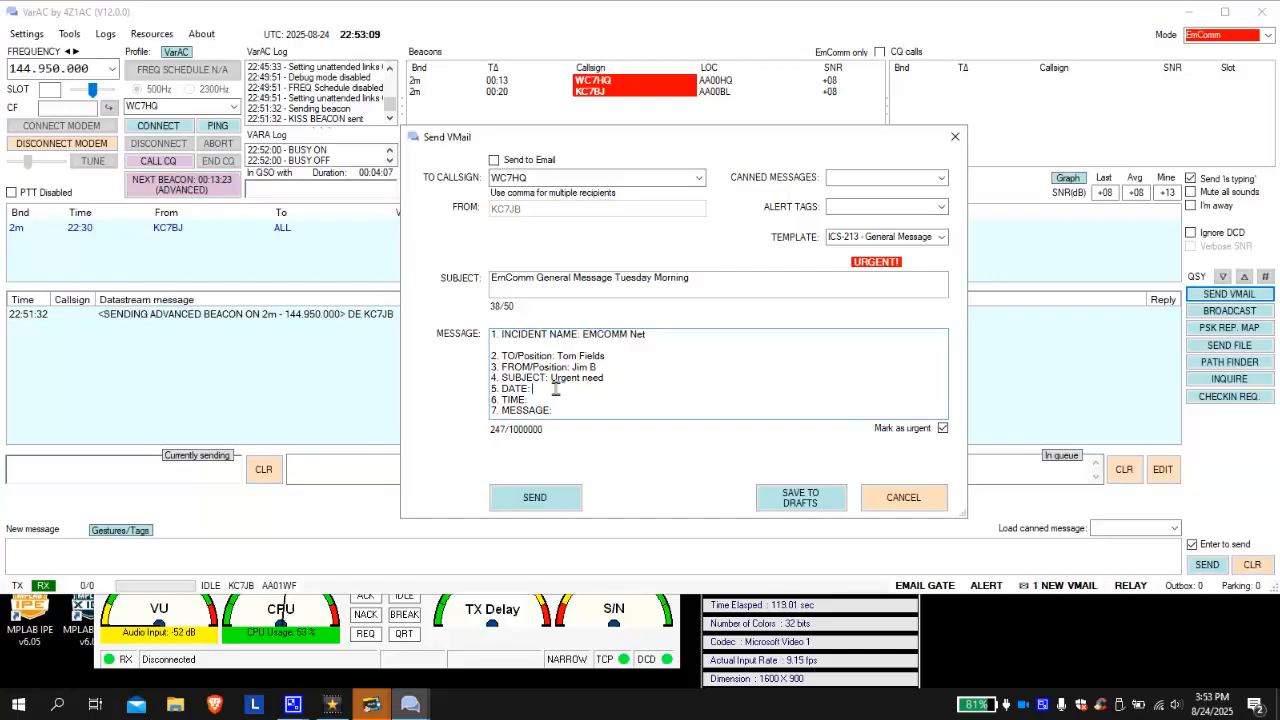
- Enter date 8/24/25, time 16:00 and the message body, then send the VMail
{"action": "type", "text": "8/24/25"}
{"action": "left_click", "coordinate": [539, 400]}
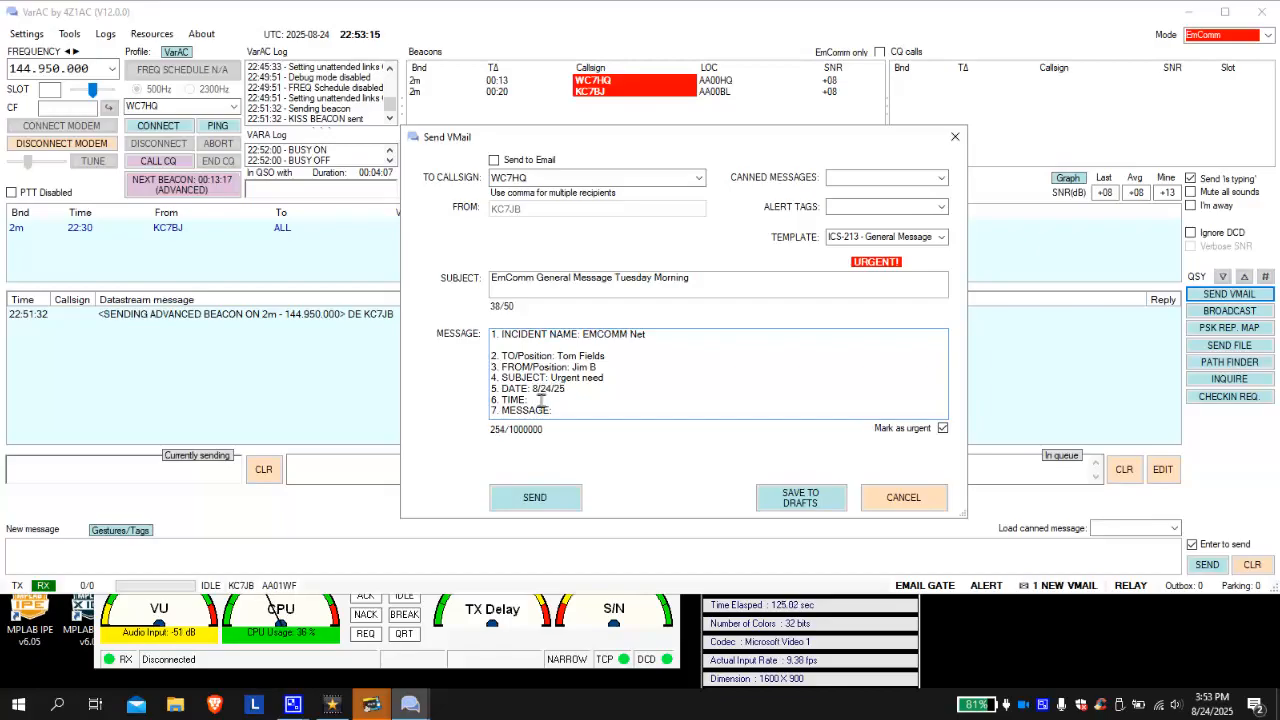
{"action": "type", "text": "0"}
{"action": "type", "text": "4"}
{"action": "type", "text": ":00"}
{"action": "key", "text": "BackSpace"}
{"action": "key", "text": "BackSpace"}
{"action": "key", "text": "BackSpace"}
{"action": "key", "text": "BackSpace"}
{"action": "type", "text": "16:00"}
{"action": "left_click", "coordinate": [569, 412]}
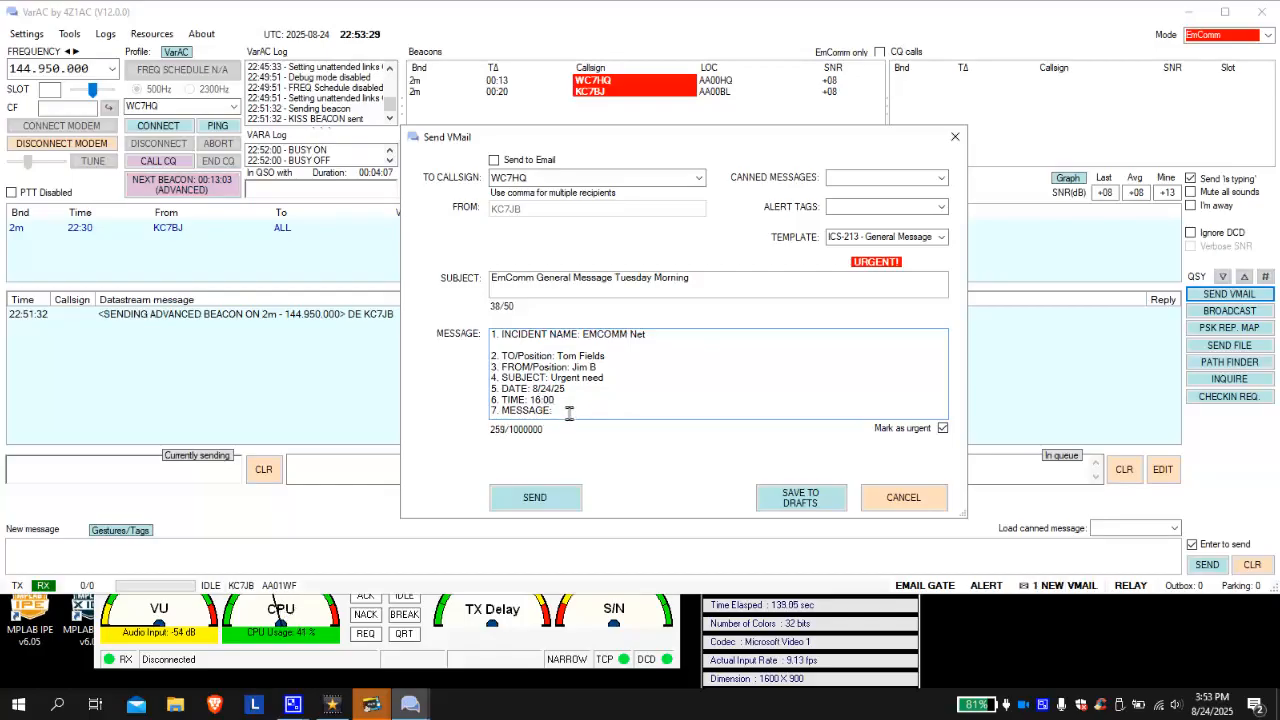
{"action": "type", "text": "Hele is the bod"}
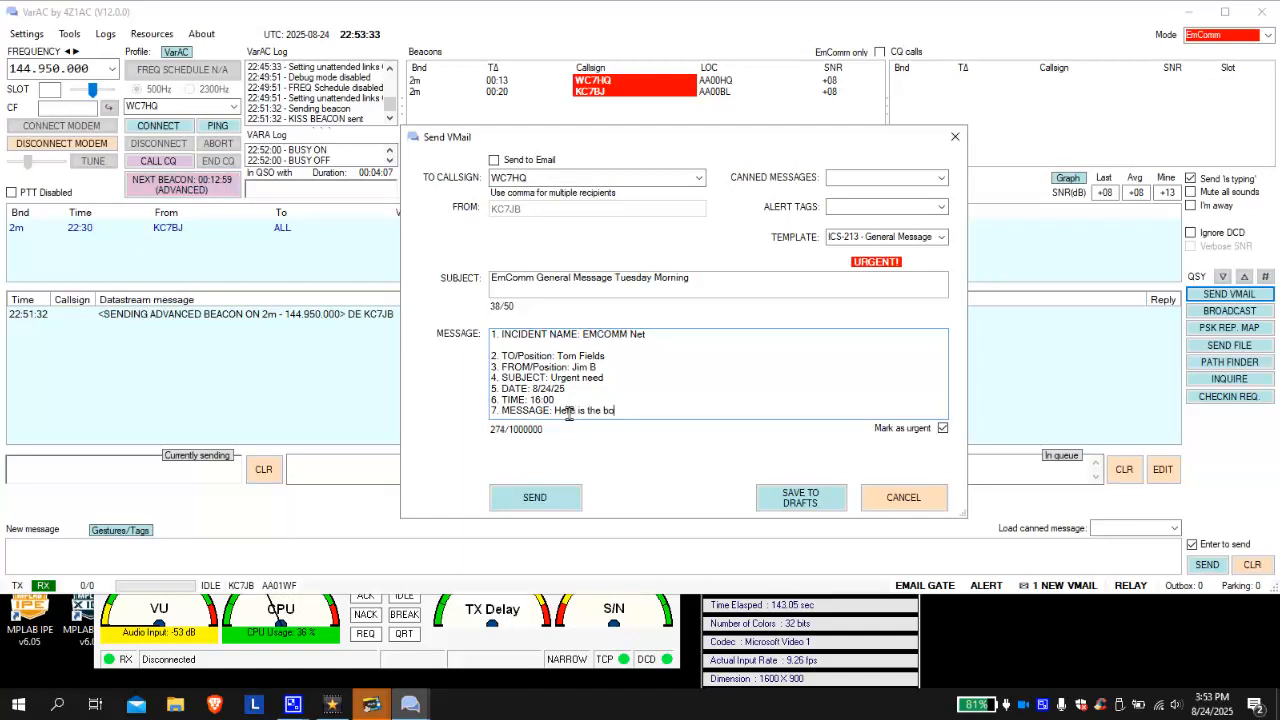
{"action": "type", "text": "y of the message"}
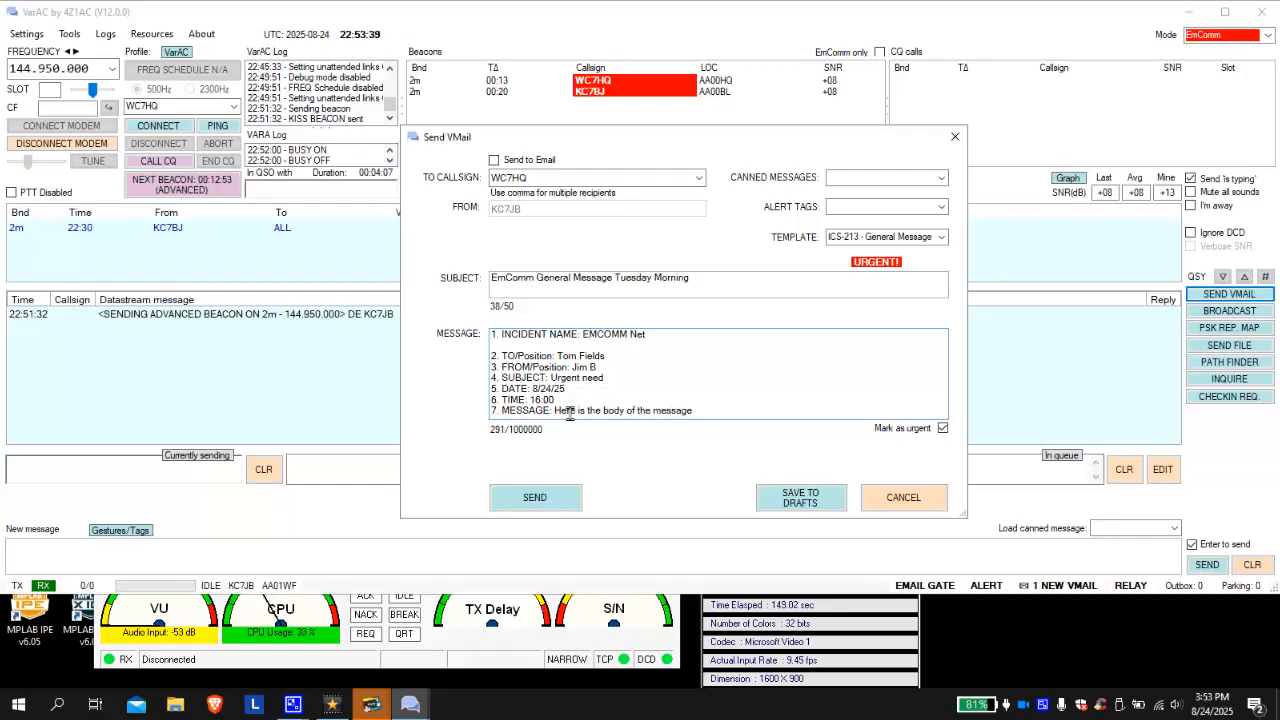
{"action": "left_click", "coordinate": [535, 498]}
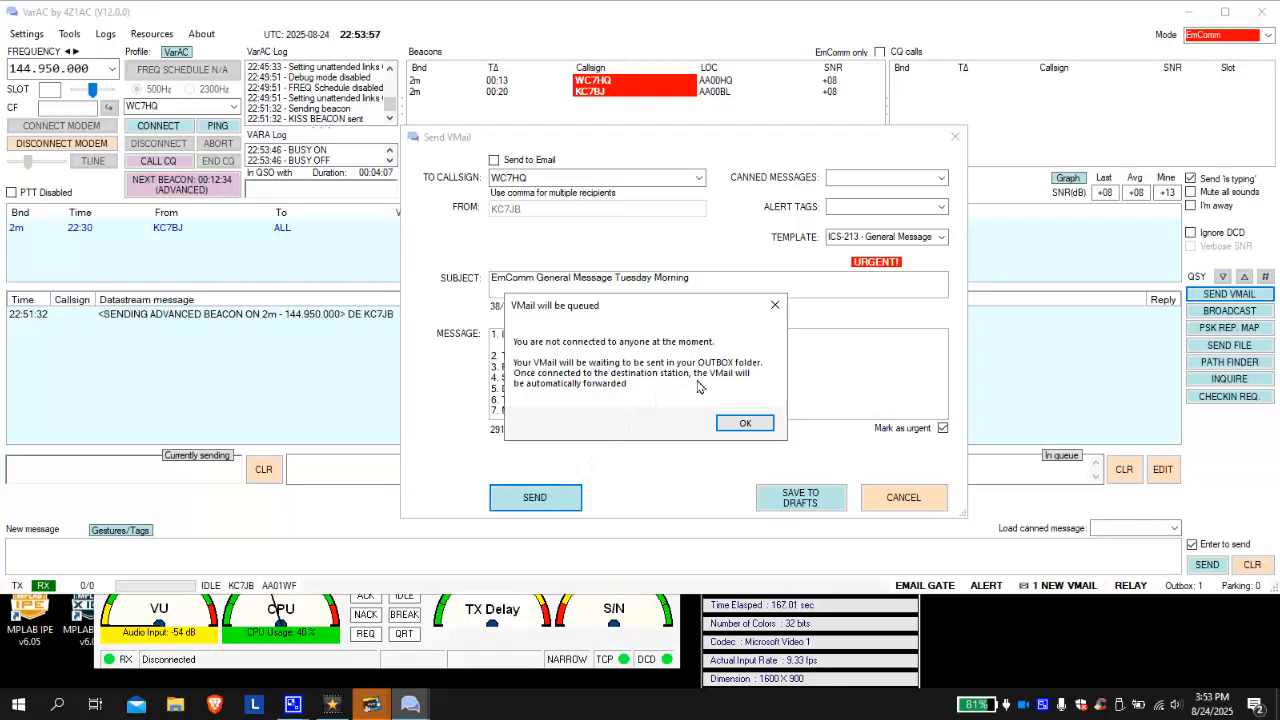
- Confirm the ICS-213 VMail is queued in the Outbox for WC7HQ
{"action": "left_click", "coordinate": [745, 424]}
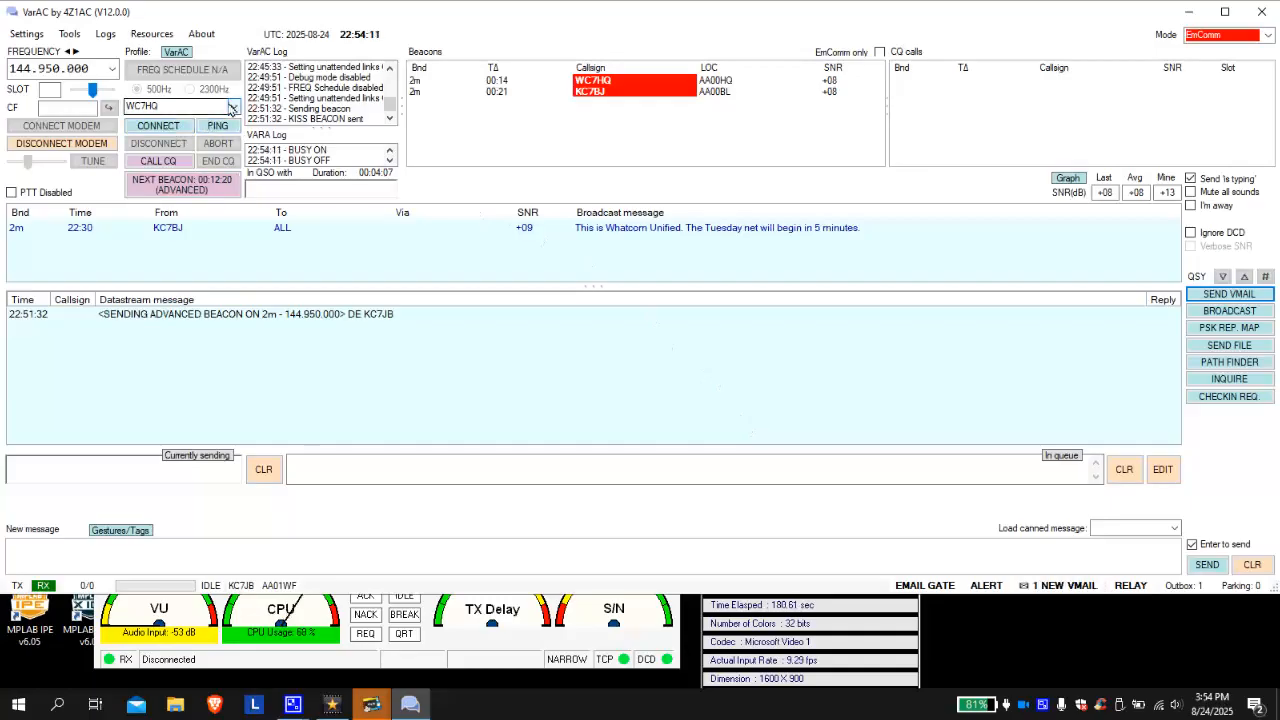
- Pick WC7HQ from the callsign list and connect to it
{"action": "left_click", "coordinate": [166, 107]}
{"action": "left_click", "coordinate": [166, 107]}
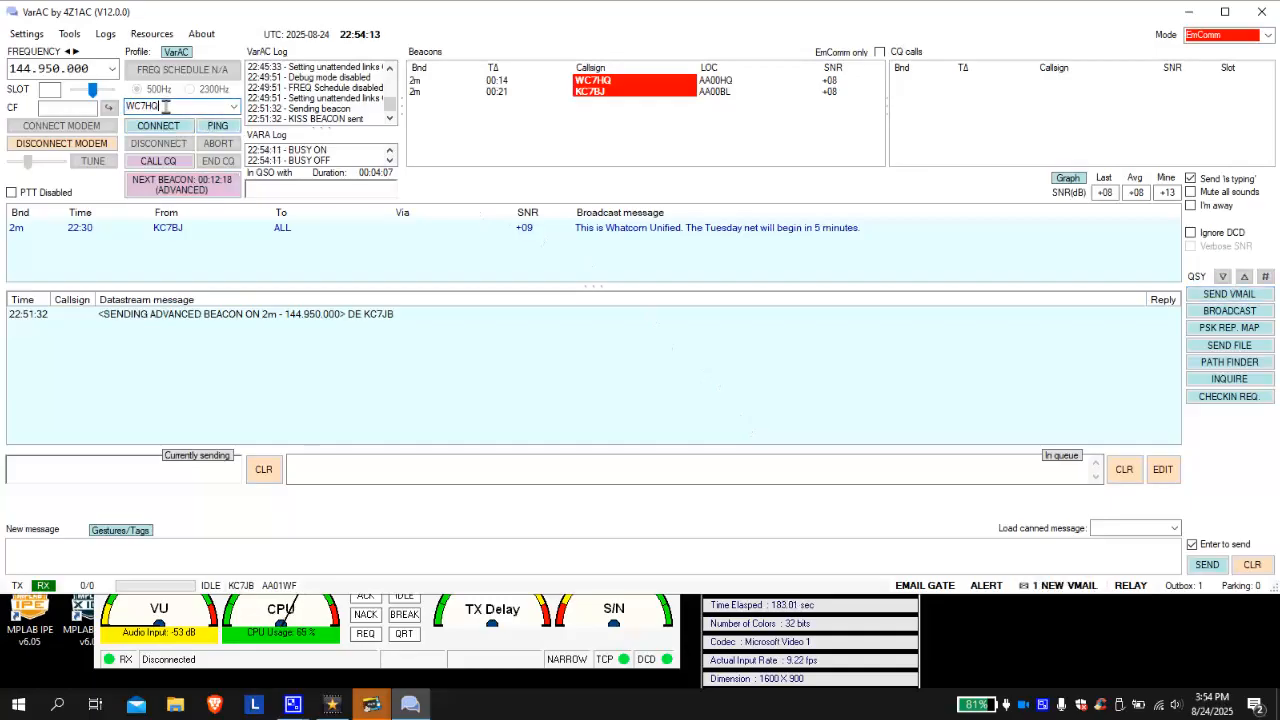
{"action": "left_click", "coordinate": [236, 108]}
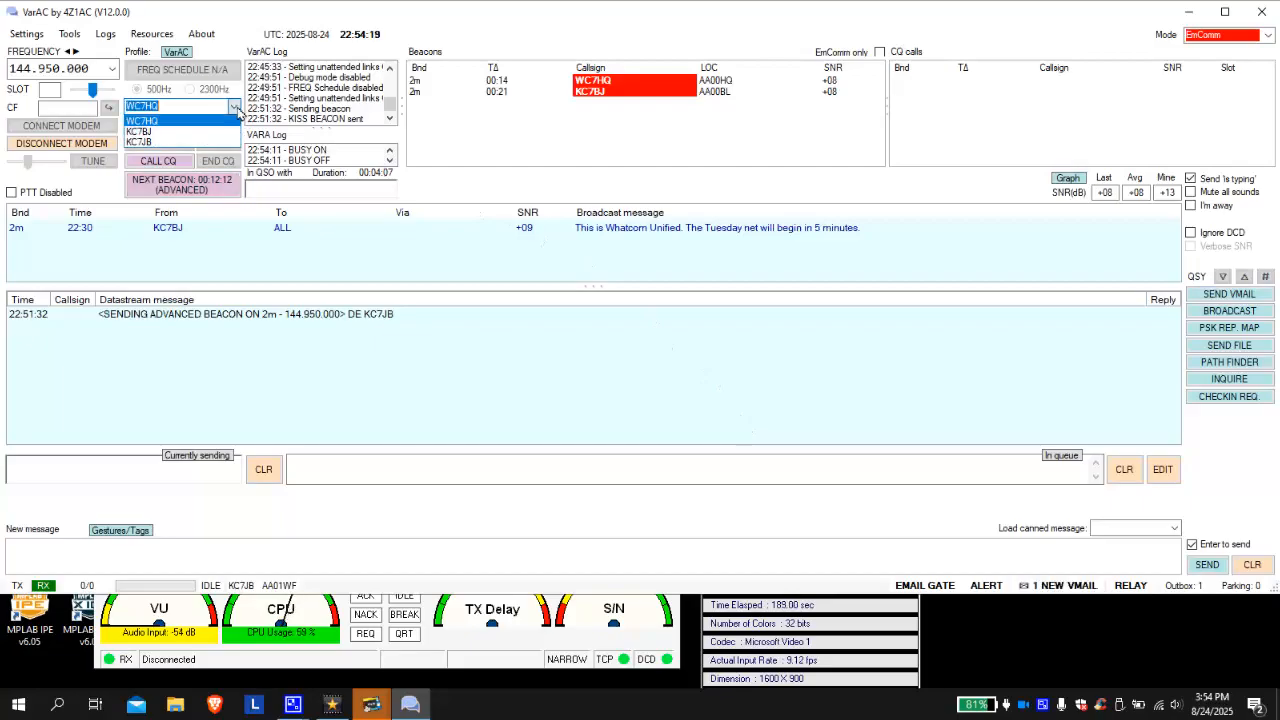
{"action": "left_click", "coordinate": [227, 109]}
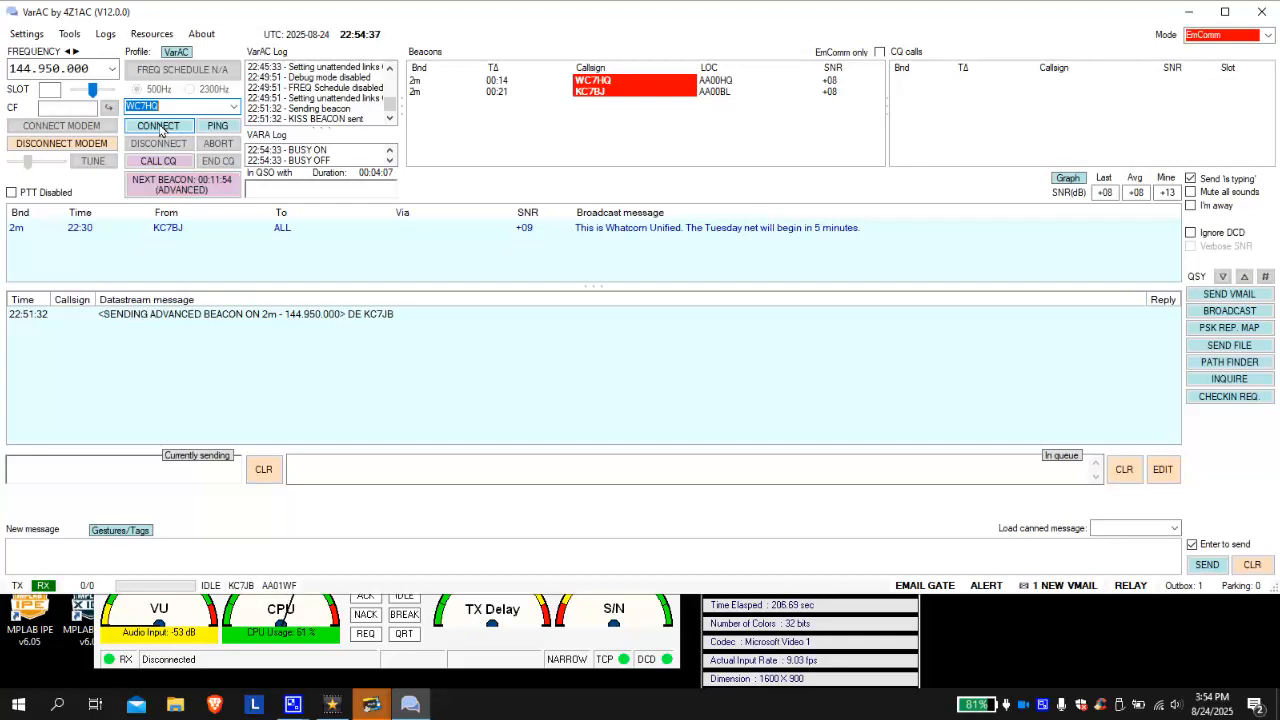
{"action": "left_click", "coordinate": [159, 127]}
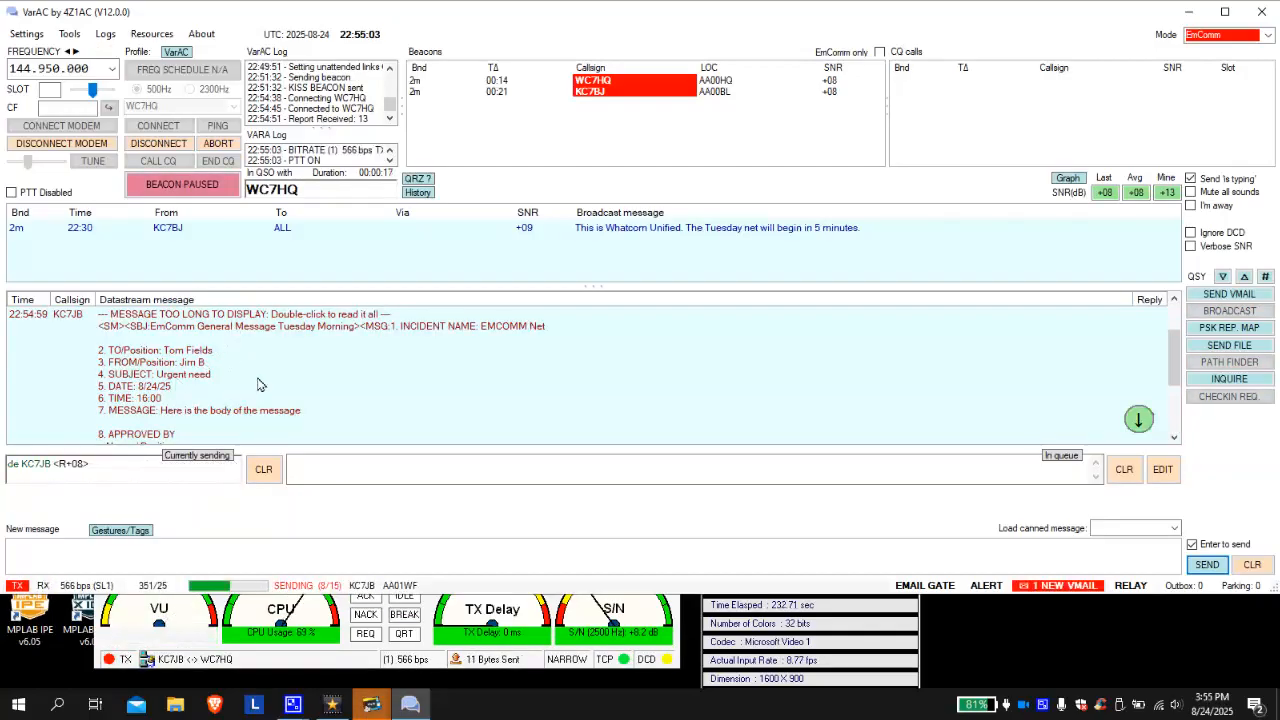
{"action": "scroll", "coordinate": [262, 385], "scroll_direction": "down", "scroll_amount": 1}
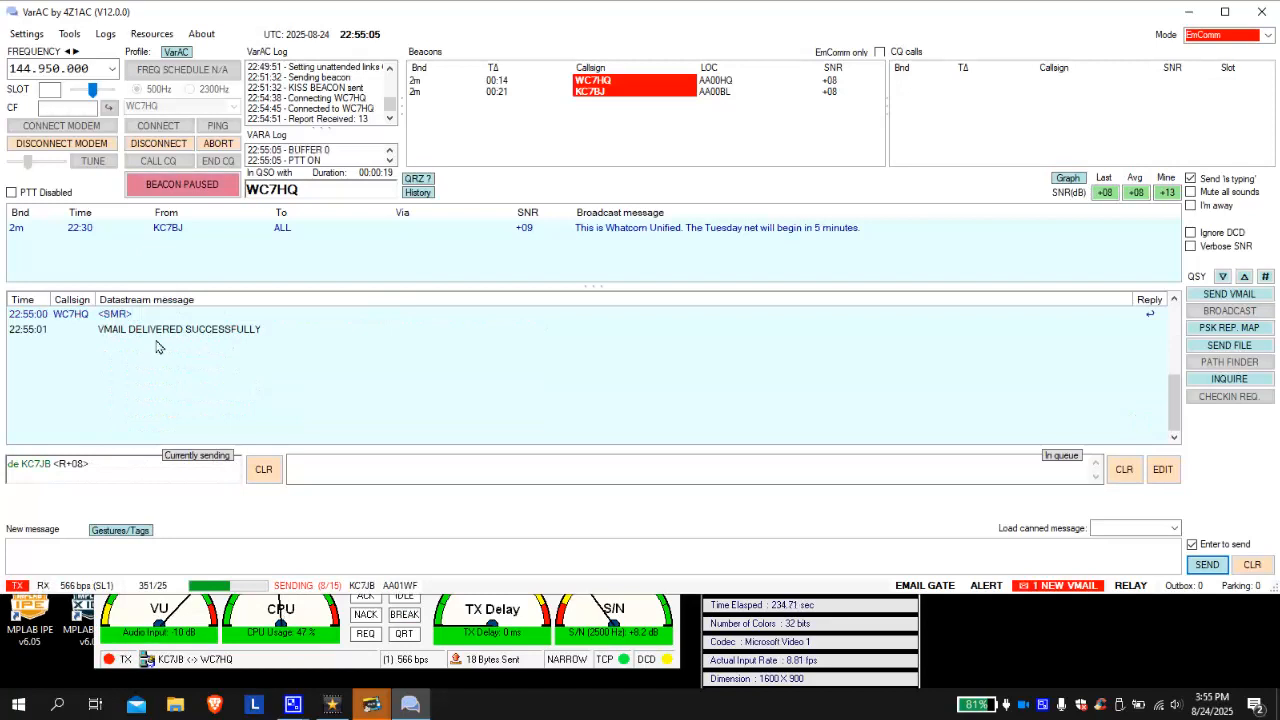
{"action": "scroll", "coordinate": [155, 360], "scroll_direction": "up", "scroll_amount": 2}
{"action": "scroll", "coordinate": [155, 360], "scroll_direction": "down", "scroll_amount": 3}
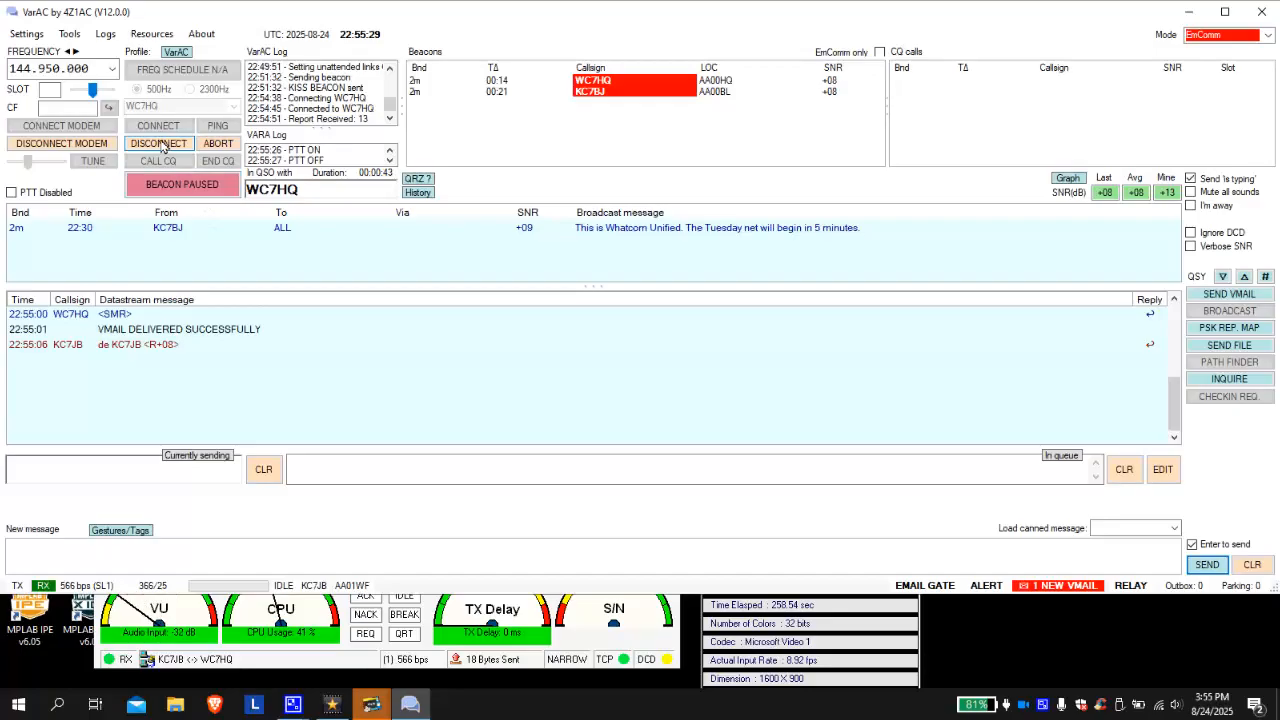
{"action": "left_click", "coordinate": [160, 146]}
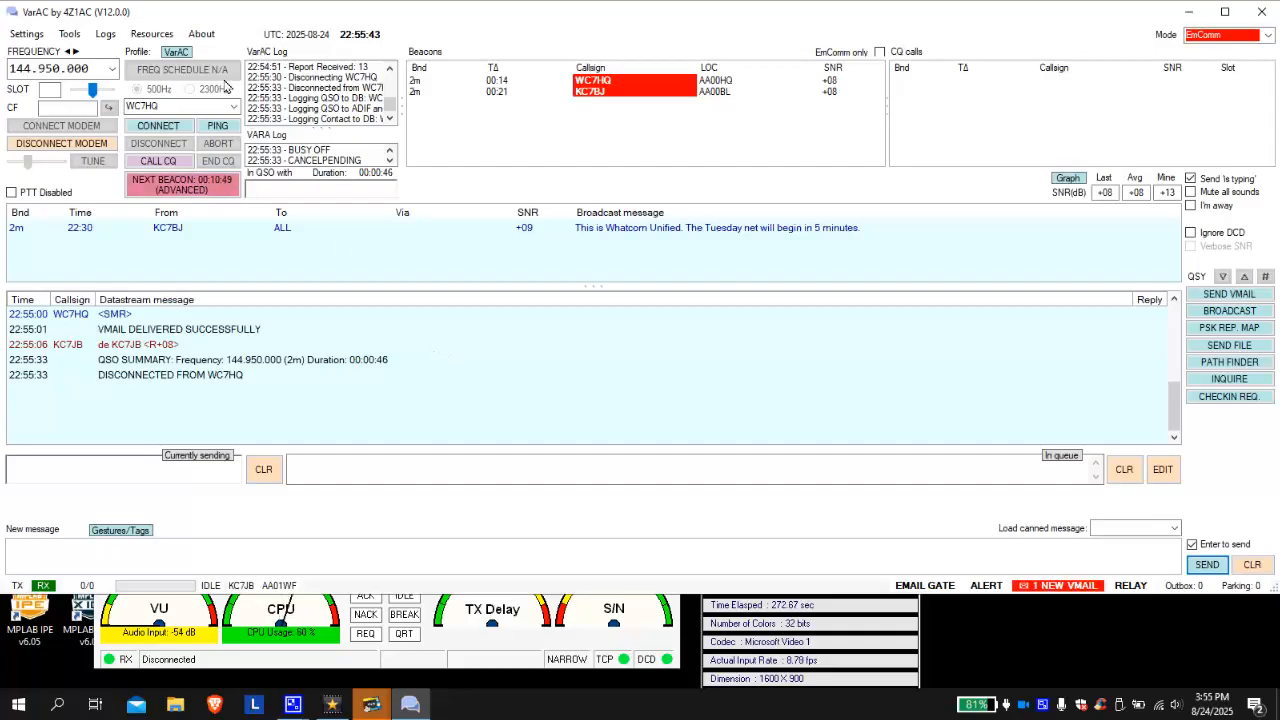
- Open the VMail mailbox from Tools, review the Sent folder, then return to the Inbox
{"action": "left_click", "coordinate": [69, 34]}
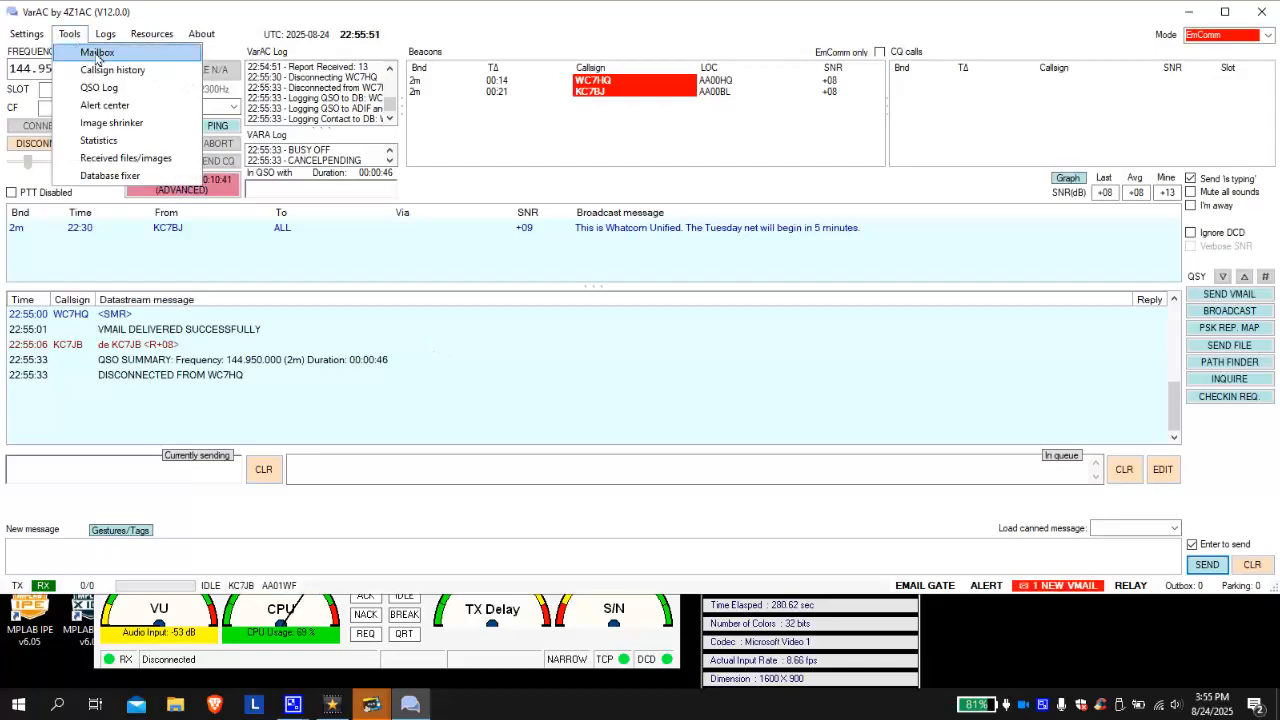
{"action": "left_click", "coordinate": [97, 54]}
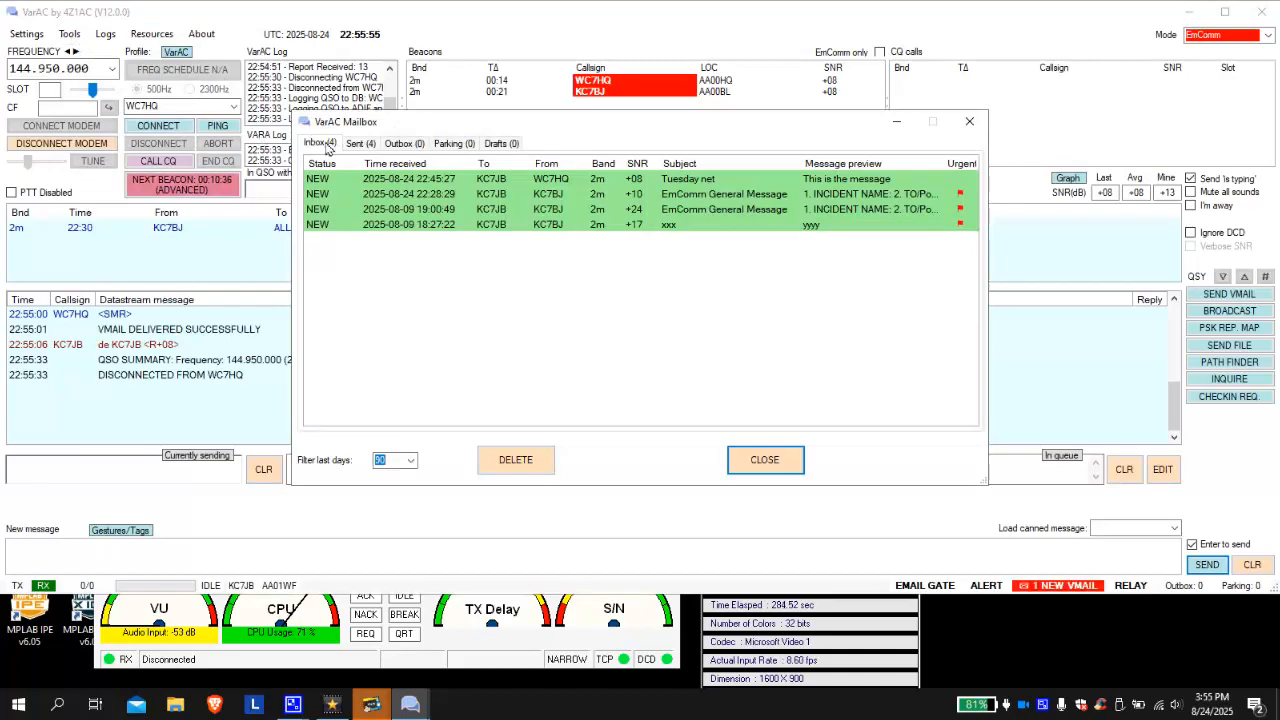
{"action": "left_click", "coordinate": [362, 146]}
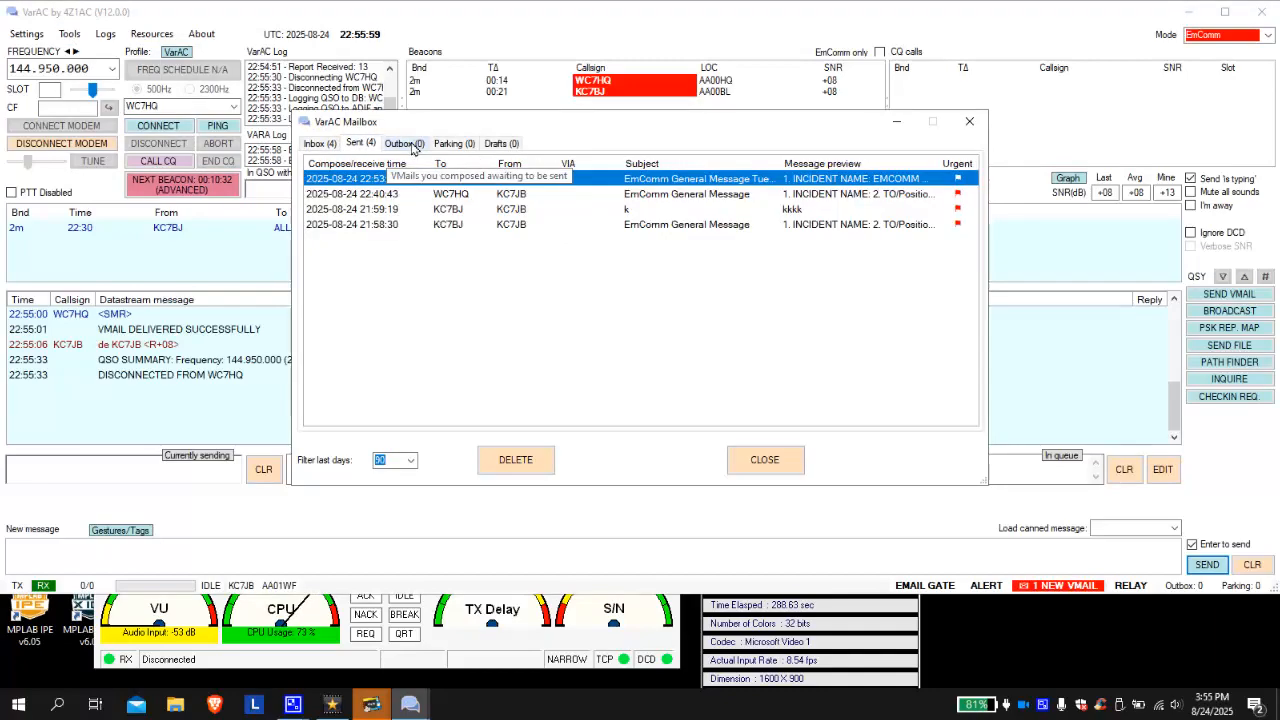
{"action": "left_click", "coordinate": [320, 145]}
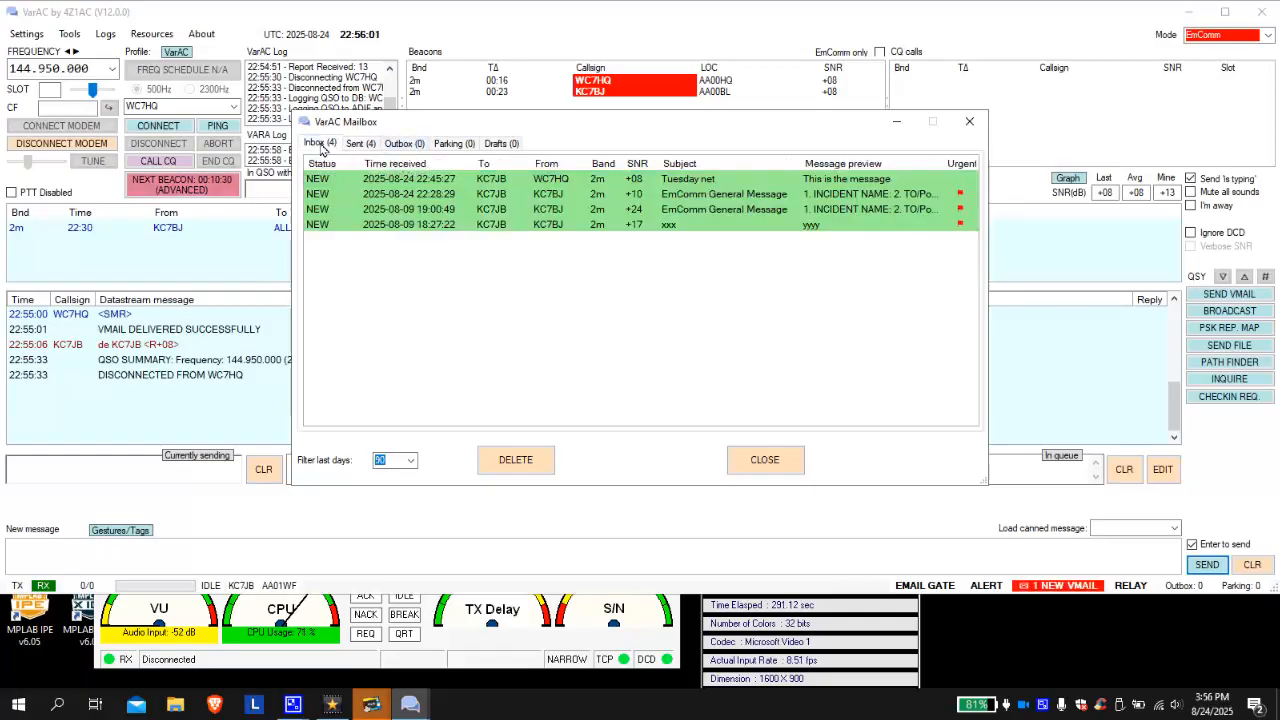
- Read the Tuesday net VMail, delete it to leave three inbox messages, and close the mailbox
{"action": "double_click", "coordinate": [383, 186]}
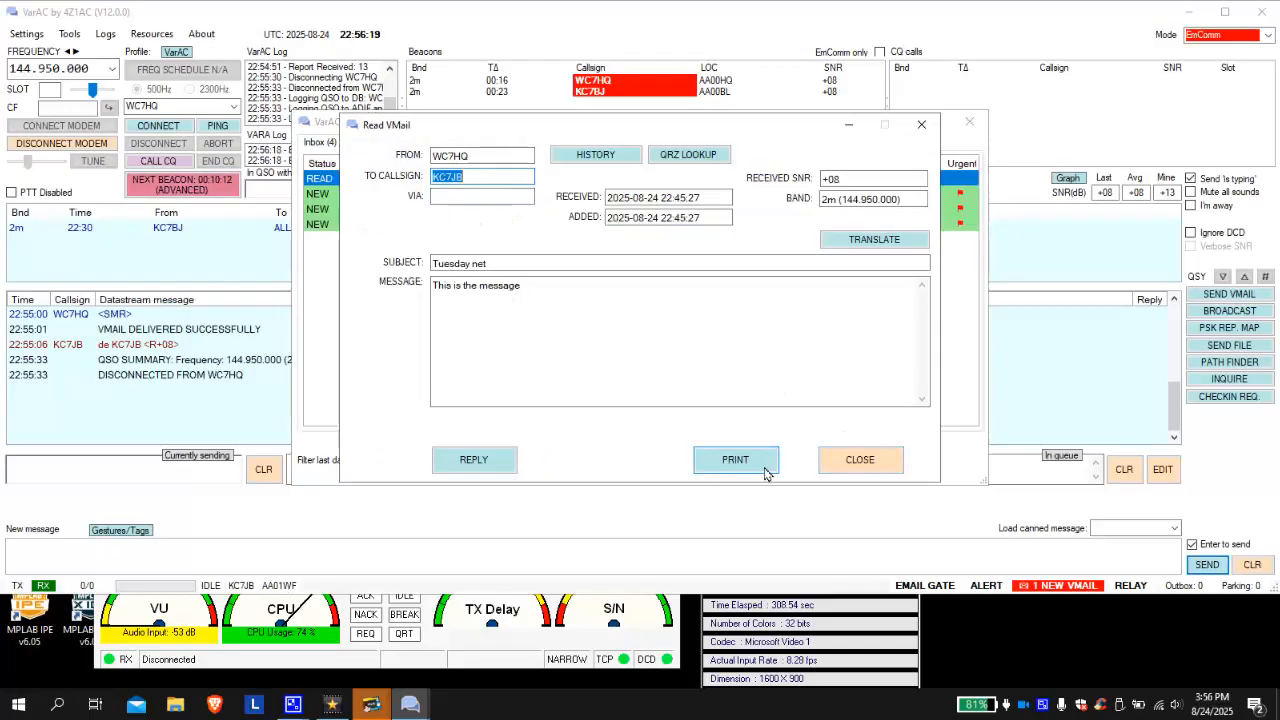
{"action": "left_click", "coordinate": [851, 461]}
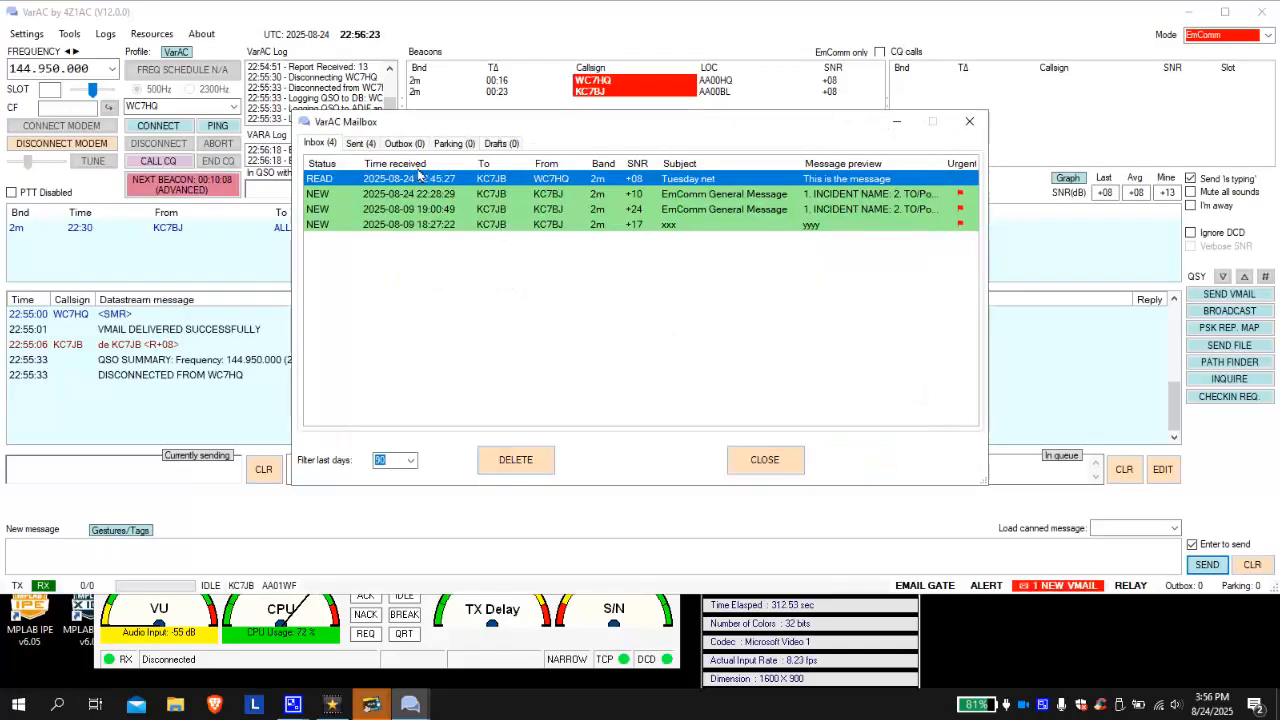
{"action": "left_click", "coordinate": [529, 459]}
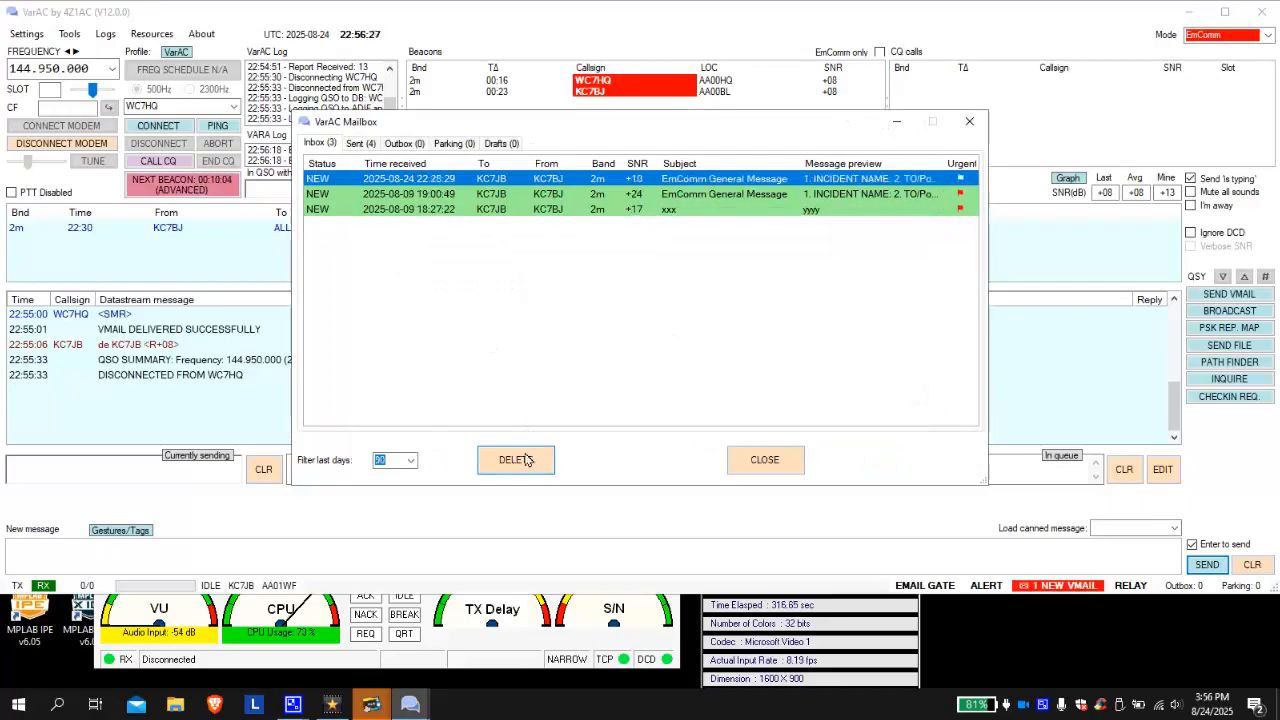
{"action": "left_click", "coordinate": [785, 461]}
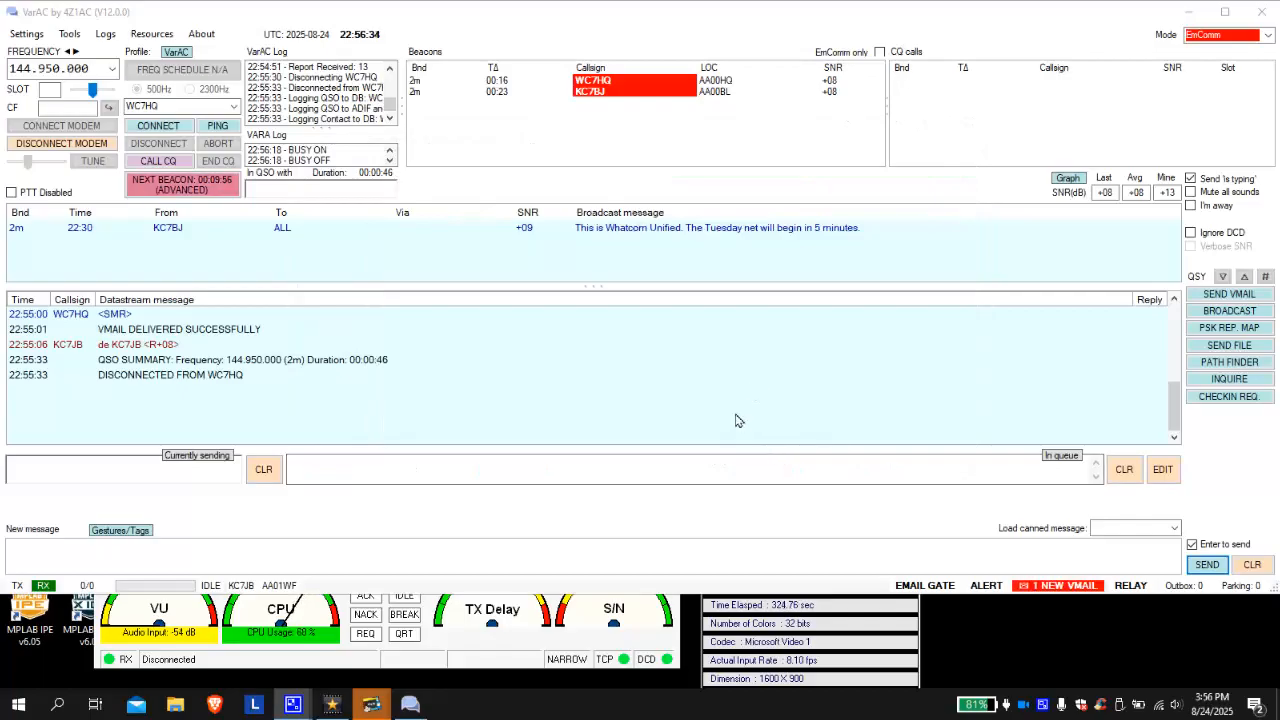
{"action": "left_click", "coordinate": [906, 667]}
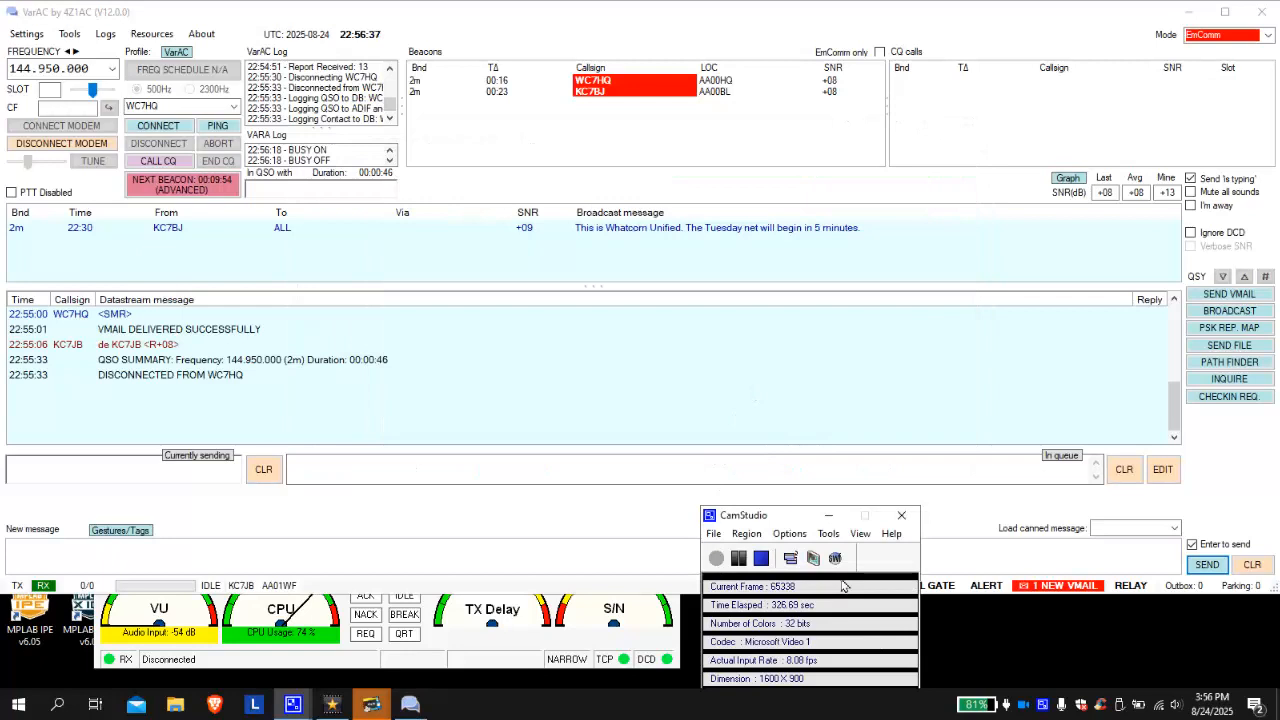